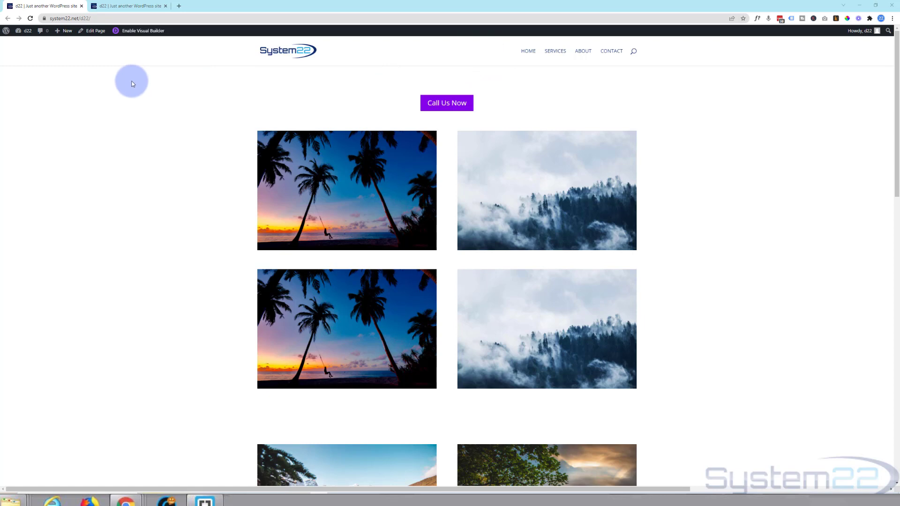
# - Switch to the second browser tab showing the d22 page with its Sale On countdown bar
pyautogui.click(112, 6)
pyautogui.scroll(-3, 132, 173)
pyautogui.scroll(3, 128, 178)
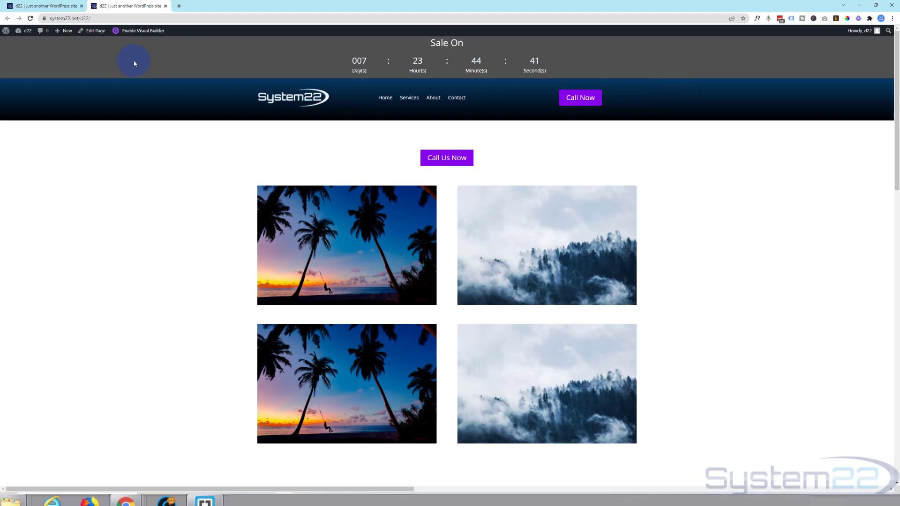
# - From the Dashboard, go to Divi > Theme Builder and delete the Default Template's Global Header
pyautogui.moveTo(21, 36)
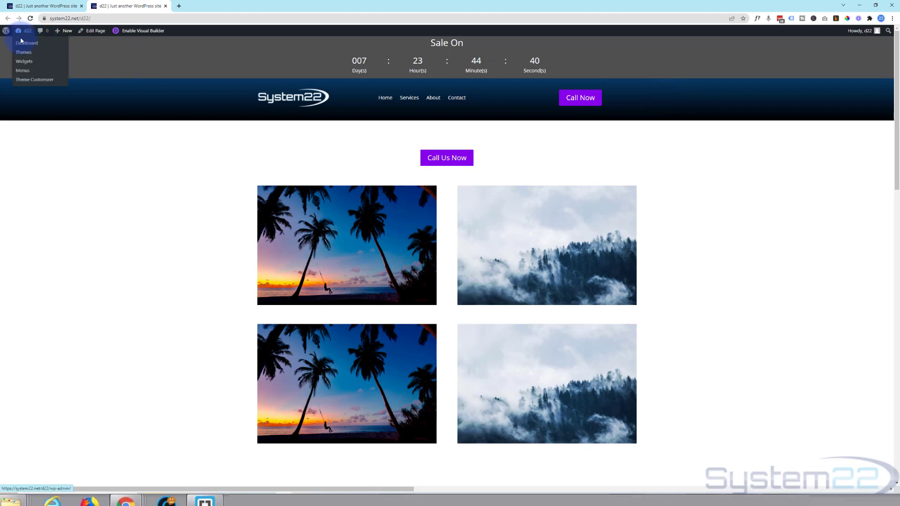
pyautogui.click(222, 8)
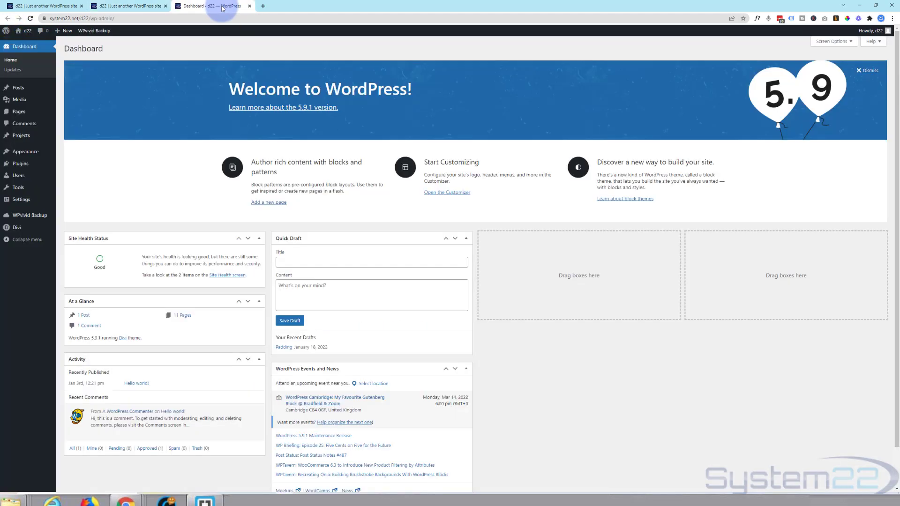
pyautogui.moveTo(16, 230)
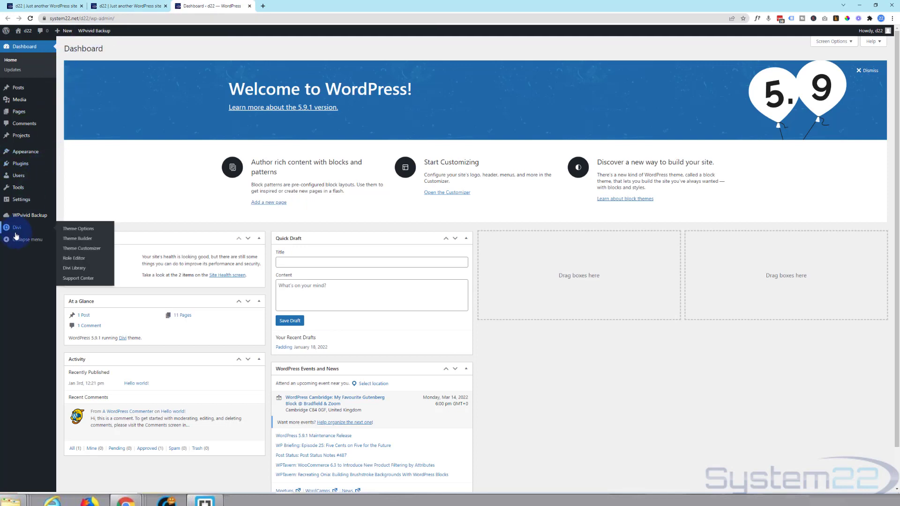
pyautogui.click(86, 242)
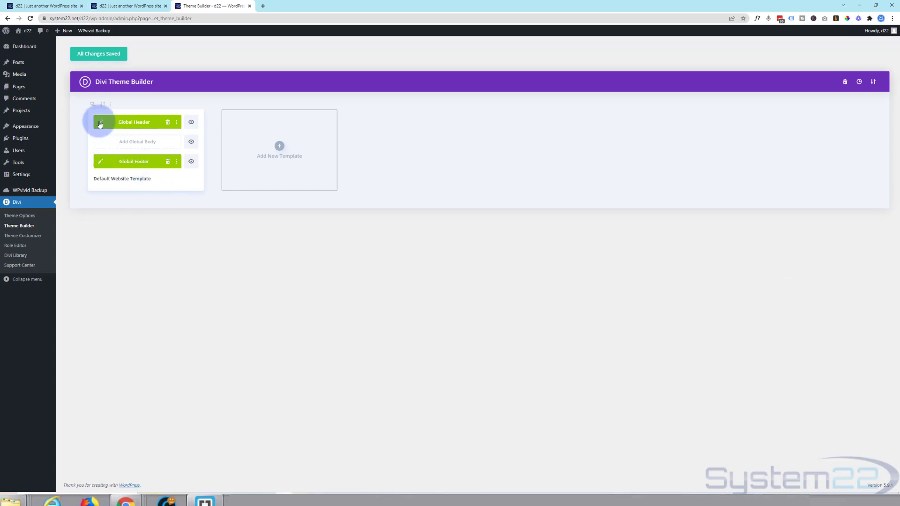
pyautogui.click(167, 122)
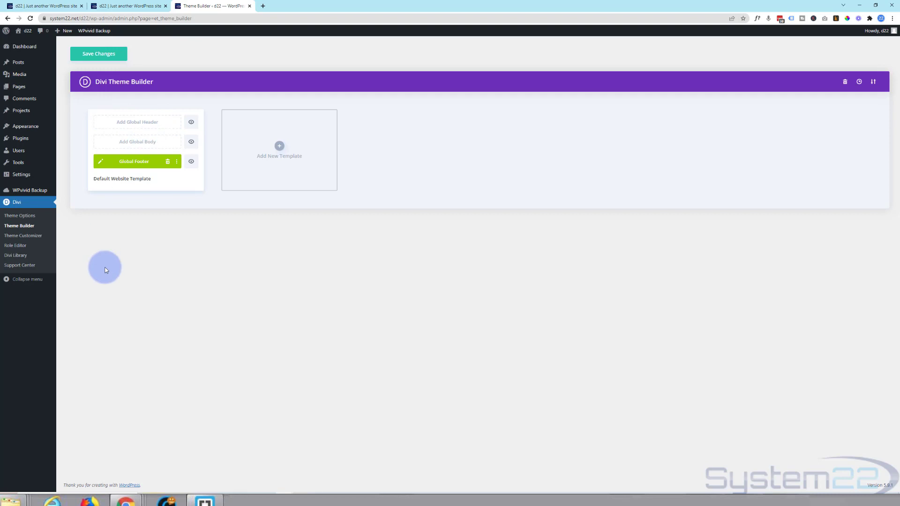
# - Build a new Global Header and insert a 3/4 + 1/4 two-column row
pyautogui.click(129, 123)
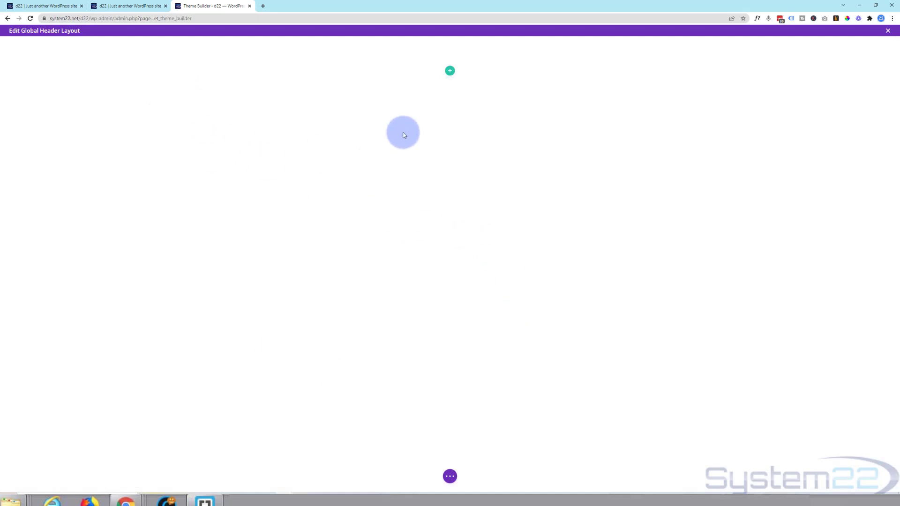
pyautogui.moveTo(276, 92)
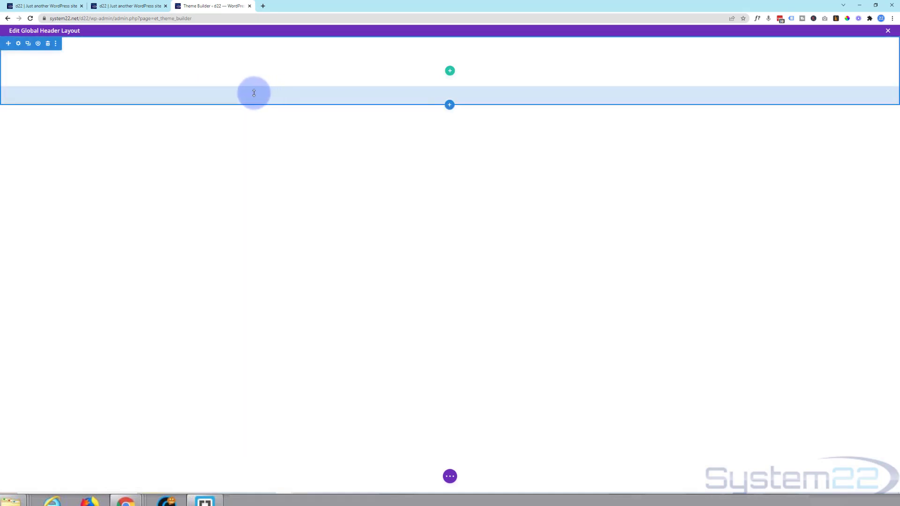
pyautogui.click(450, 71)
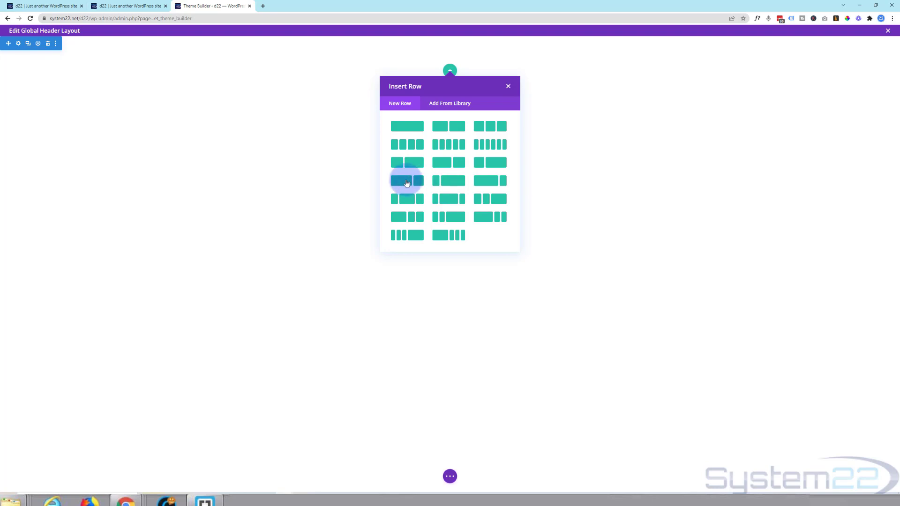
pyautogui.click(486, 181)
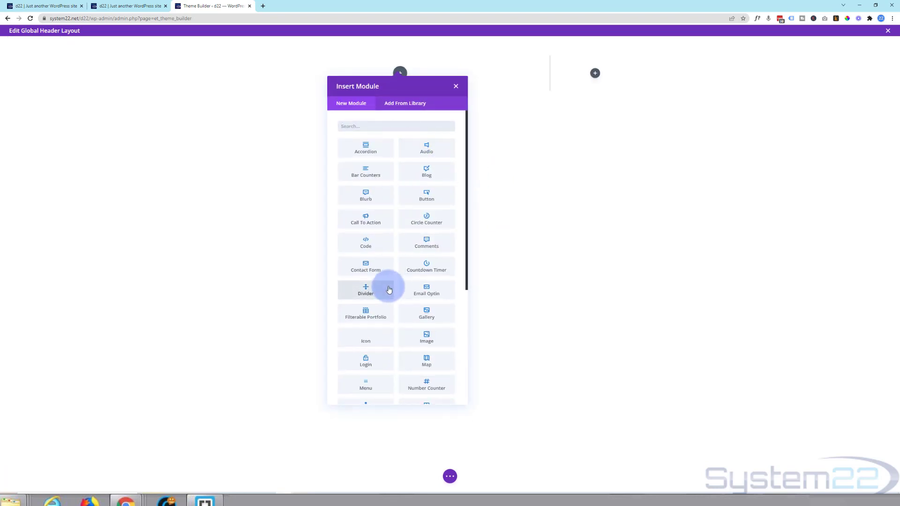
# - Insert a Menu module in the wide column using the Top menu
pyautogui.scroll(-3, 392, 286)
pyautogui.click(371, 282)
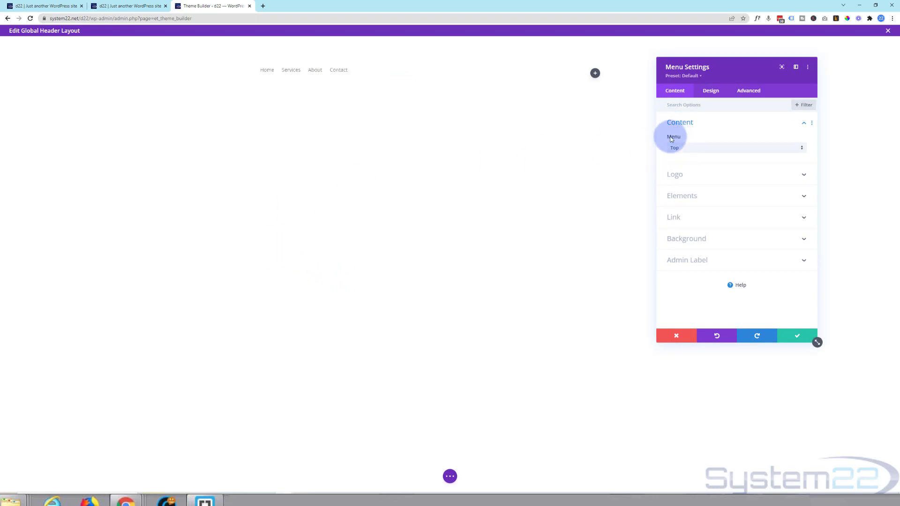
pyautogui.click(684, 147)
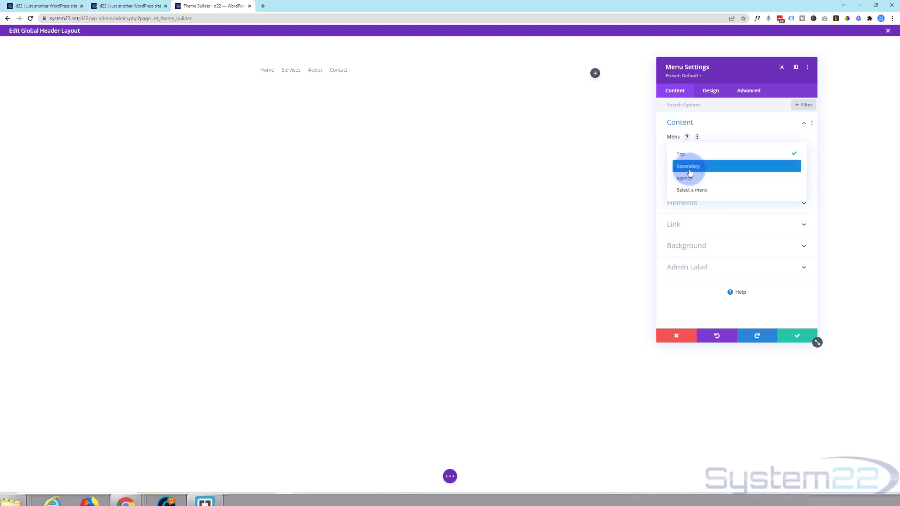
pyautogui.click(683, 158)
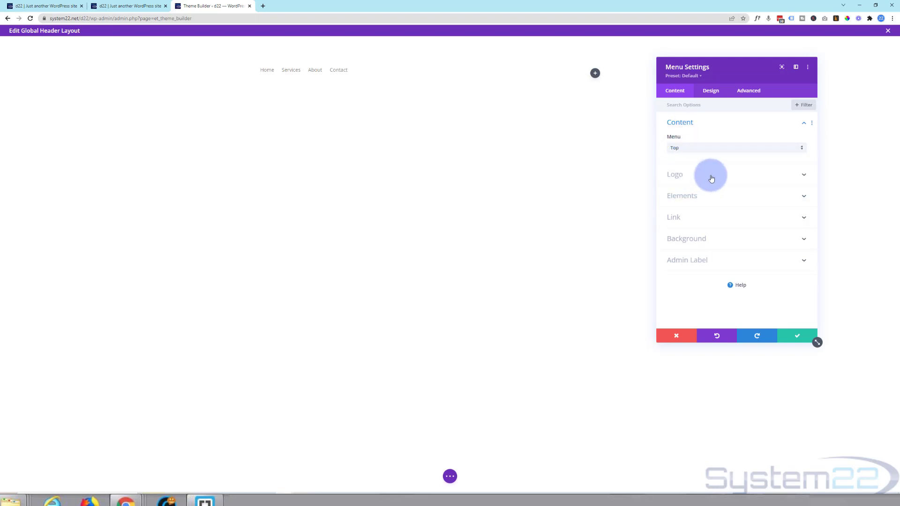
# - Set the white System22 image as the menu's logo
pyautogui.click(728, 177)
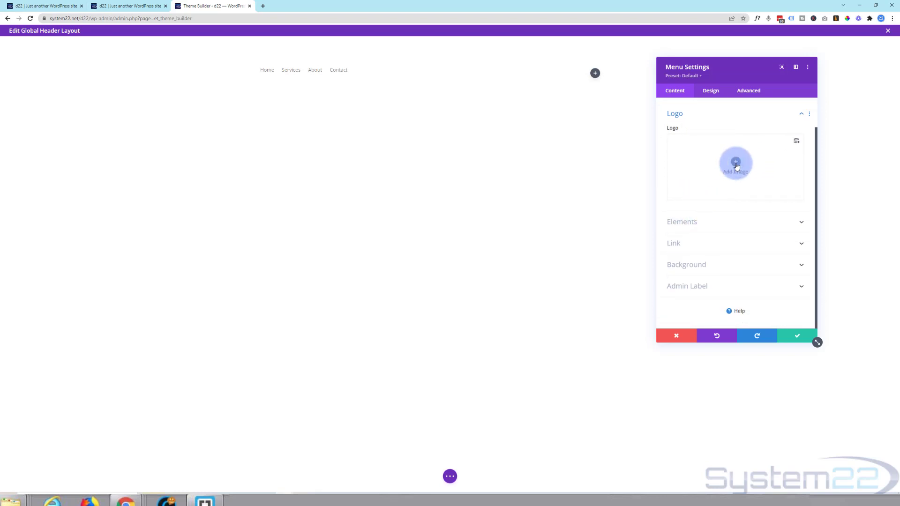
pyautogui.click(735, 165)
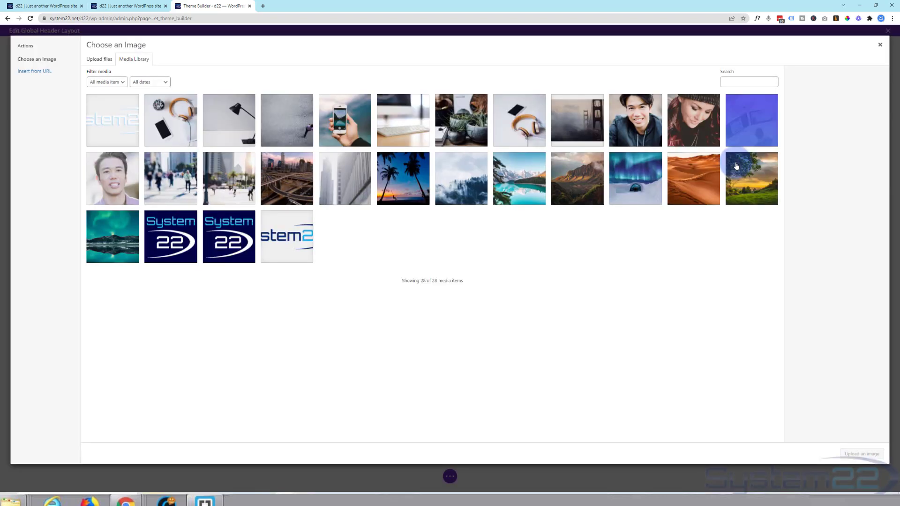
pyautogui.click(111, 124)
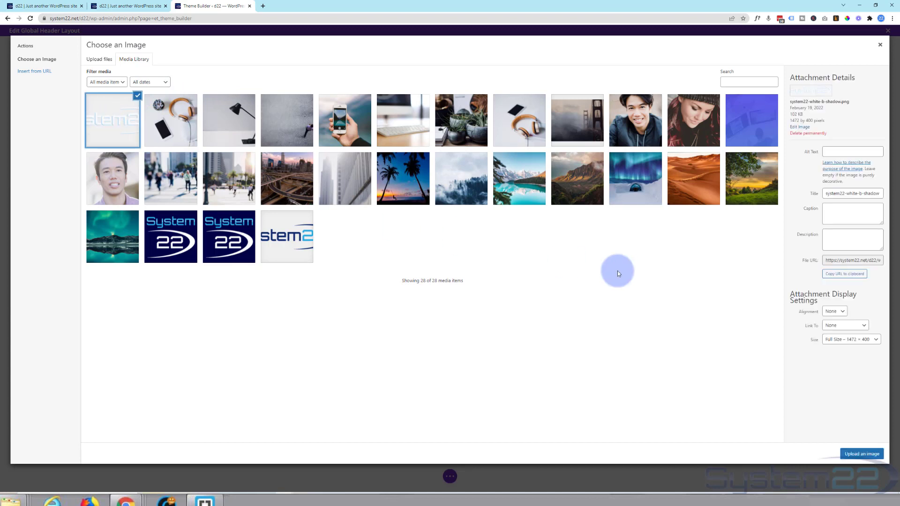
pyautogui.click(861, 454)
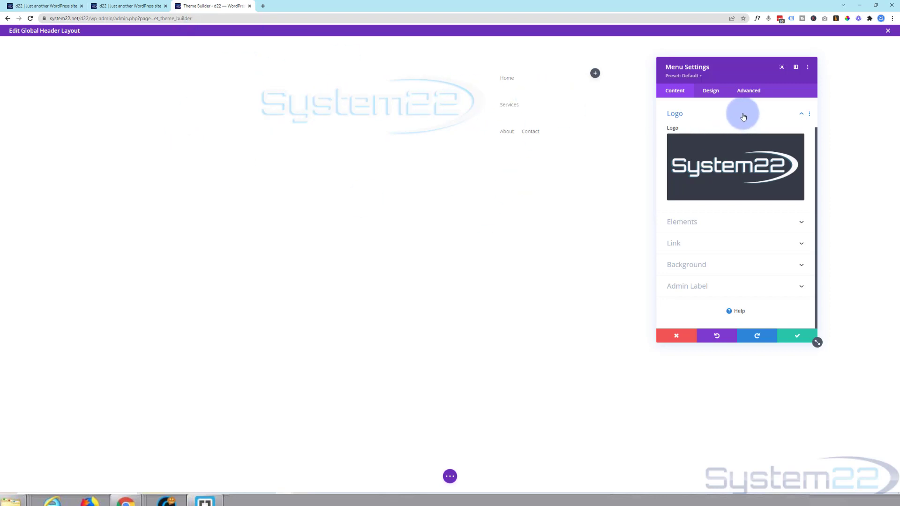
# - Shrink the logo width to about 35% under Design > Sizing and save the module
pyautogui.click(712, 91)
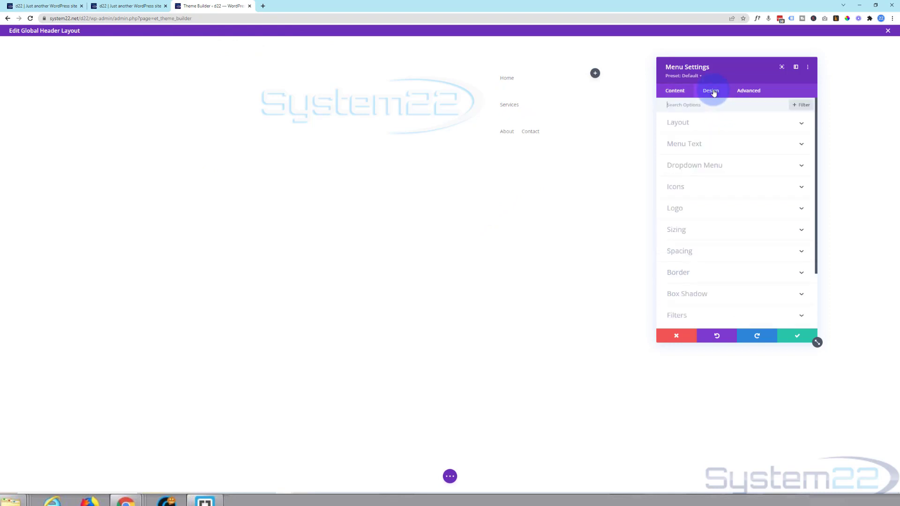
pyautogui.click(699, 232)
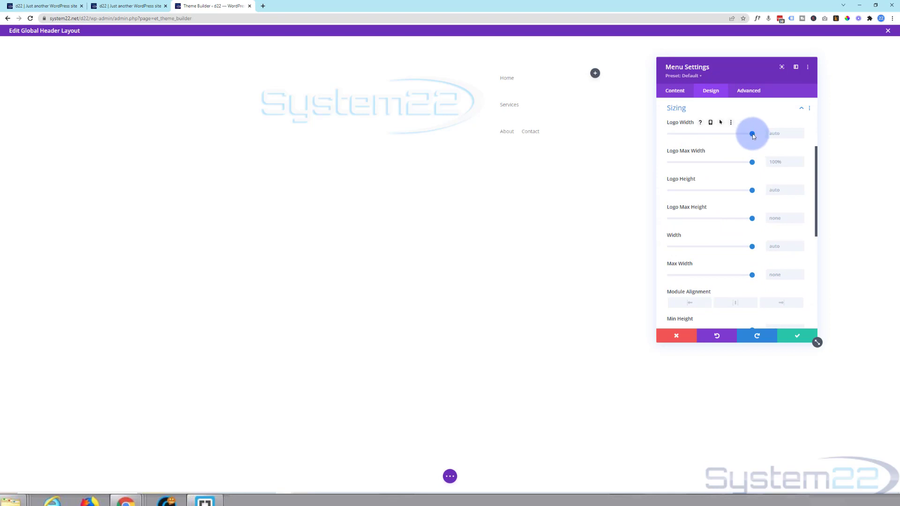
pyautogui.moveTo(752, 133); pyautogui.dragTo(704, 137)
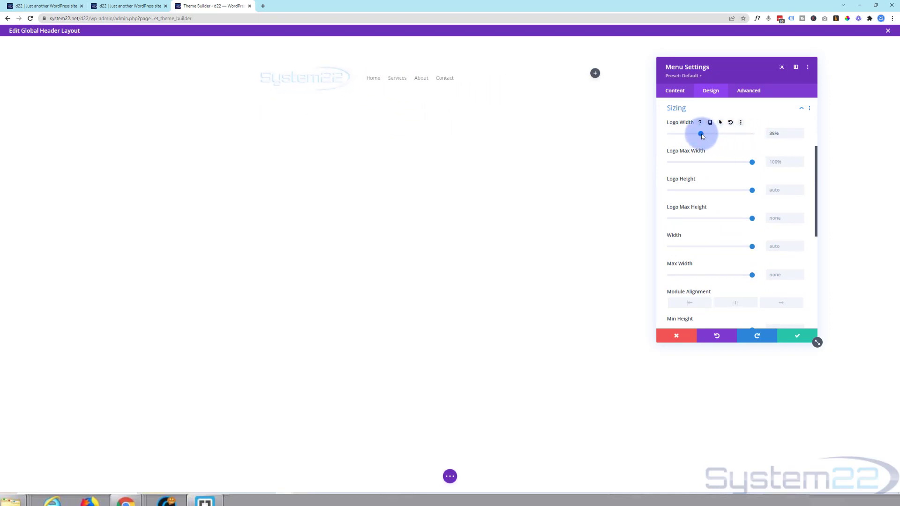
pyautogui.moveTo(701, 138); pyautogui.dragTo(700, 138)
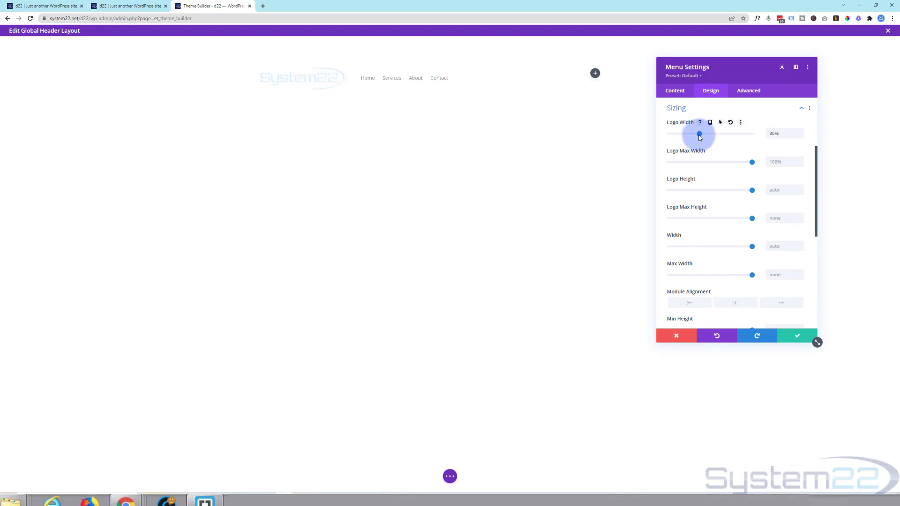
pyautogui.click(799, 336)
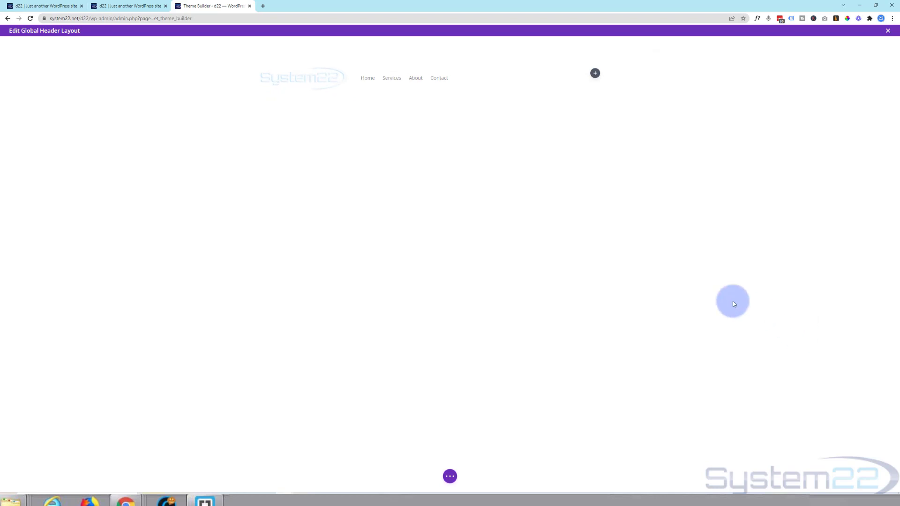
# - Give the header section a linear gradient background from blue to black and save it
pyautogui.moveTo(66, 66)
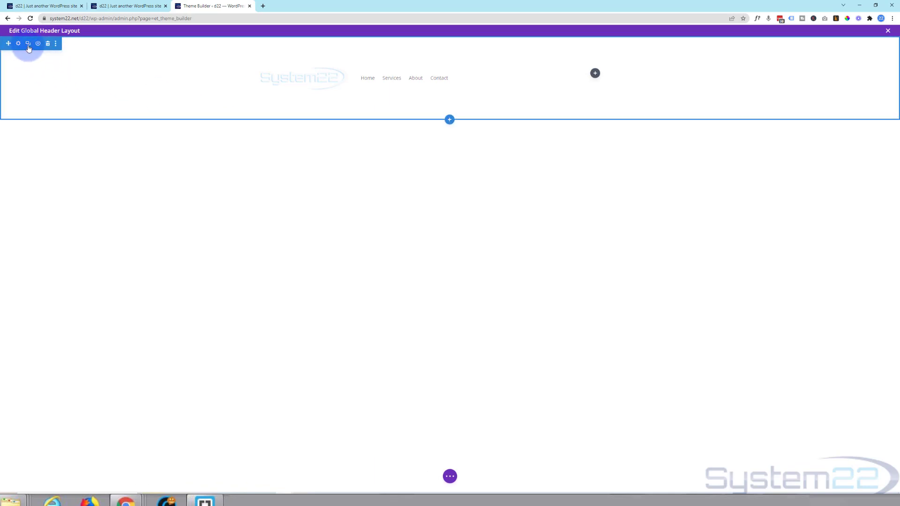
pyautogui.moveTo(277, 70)
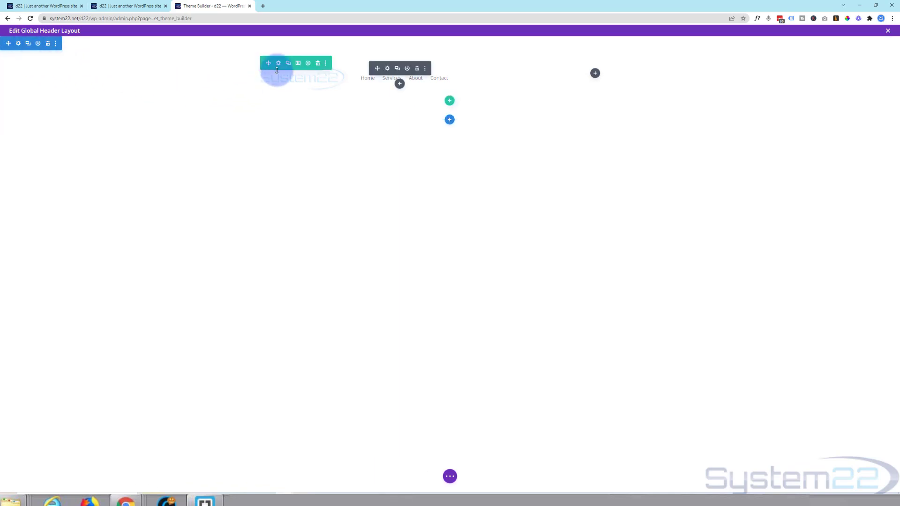
pyautogui.click(19, 45)
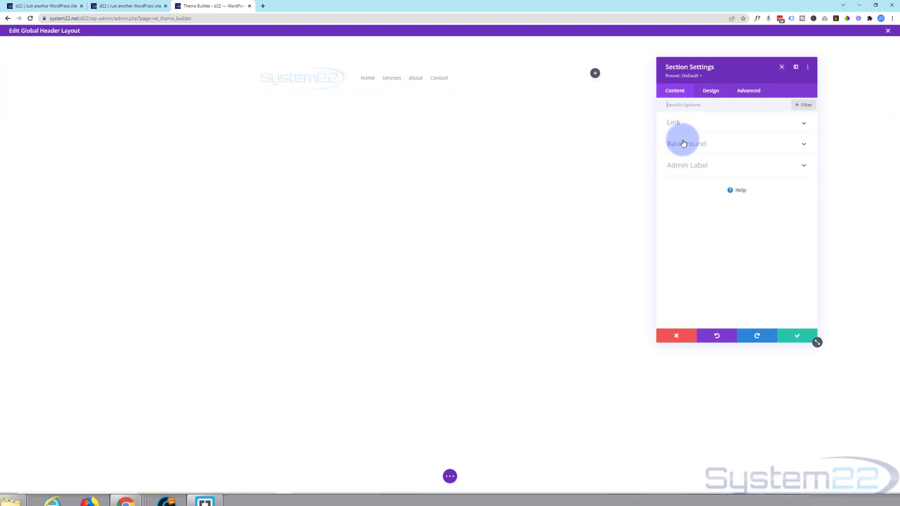
pyautogui.click(719, 146)
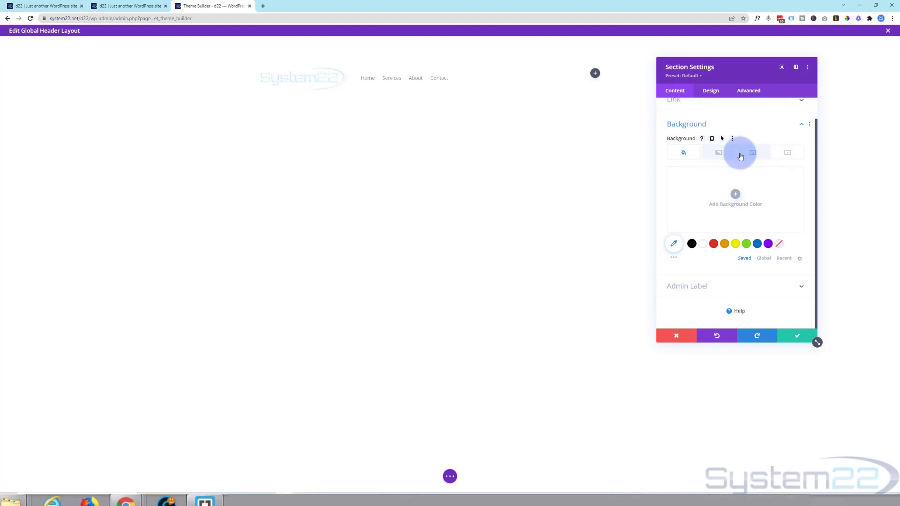
pyautogui.click(723, 155)
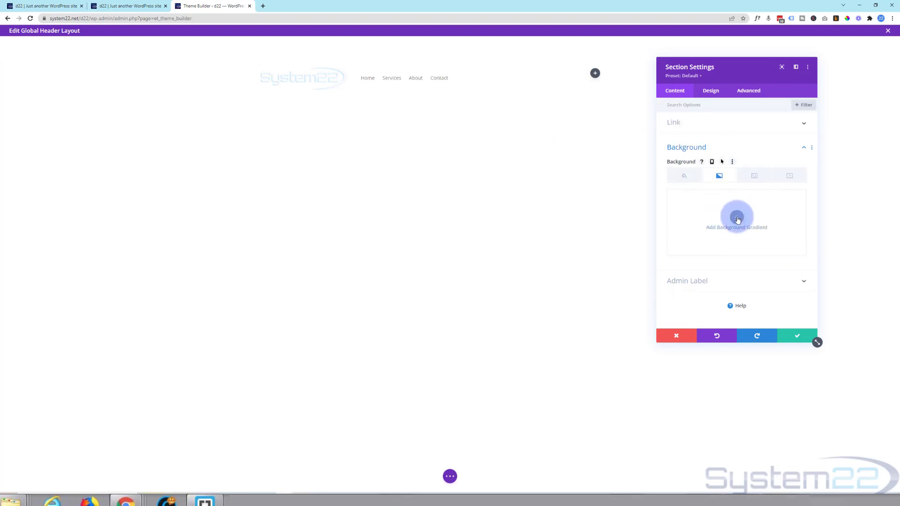
pyautogui.click(737, 219)
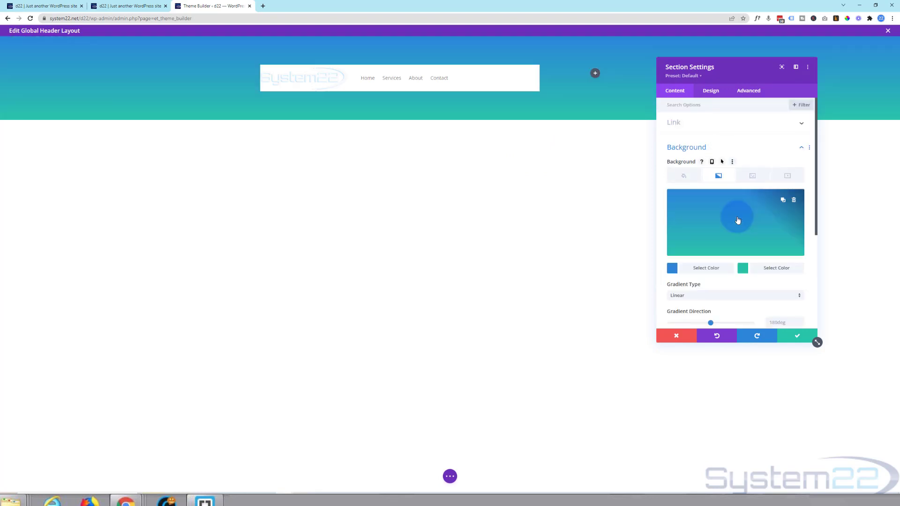
pyautogui.click(714, 268)
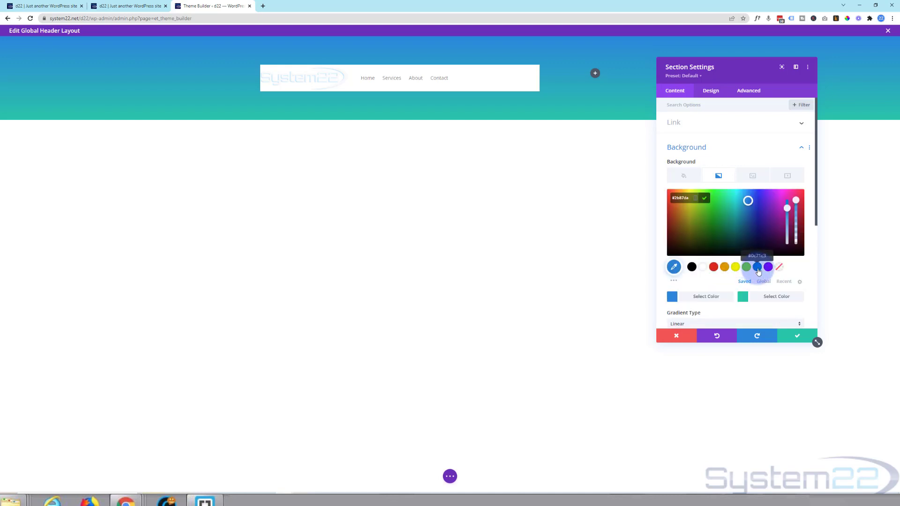
pyautogui.click(757, 266)
pyautogui.click(768, 305)
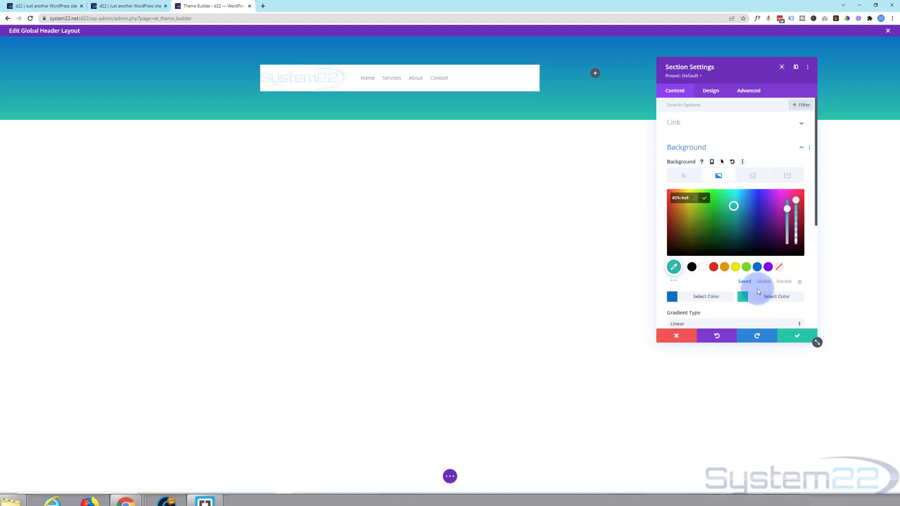
pyautogui.click(693, 267)
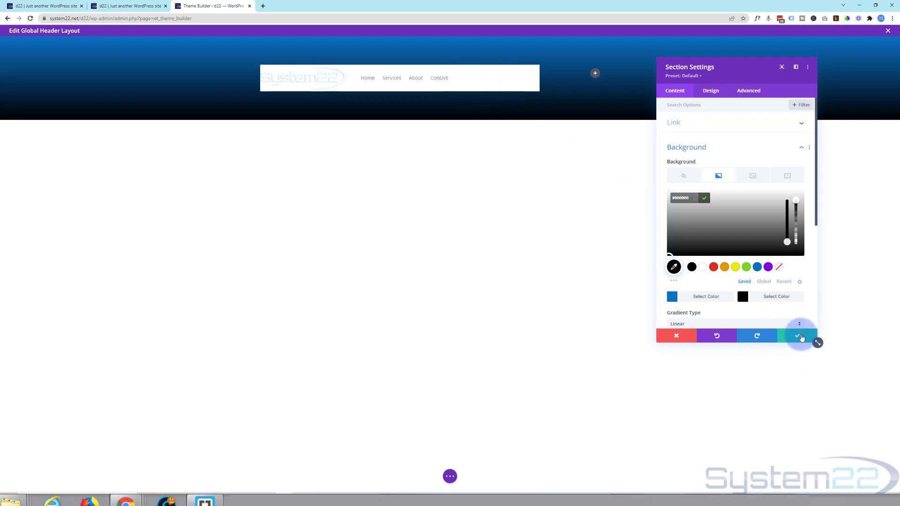
pyautogui.click(799, 339)
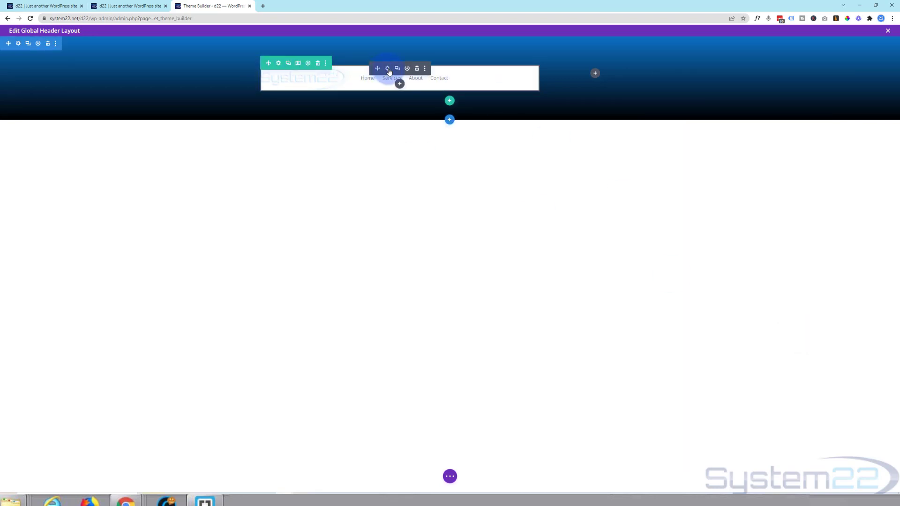
# - Clear the Menu module's white background colour
pyautogui.click(387, 69)
pyautogui.click(725, 238)
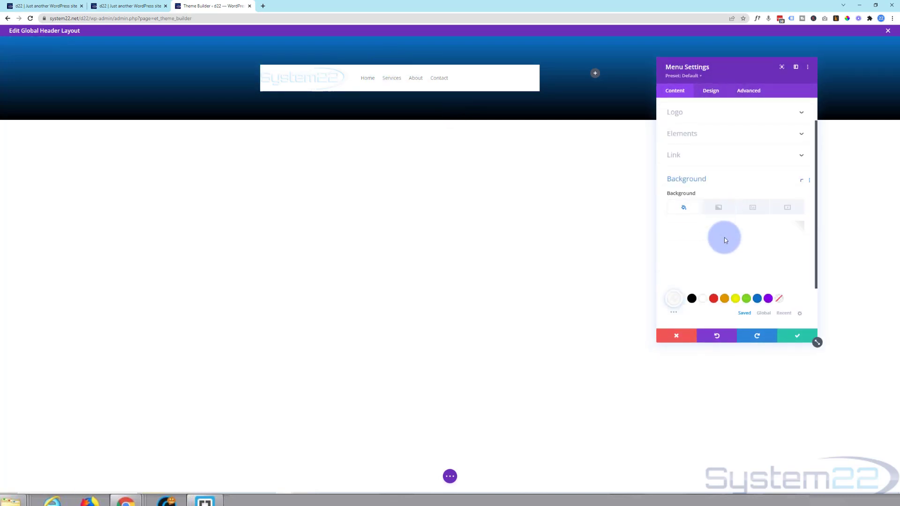
pyautogui.scroll(-1, 725, 240)
pyautogui.click(796, 177)
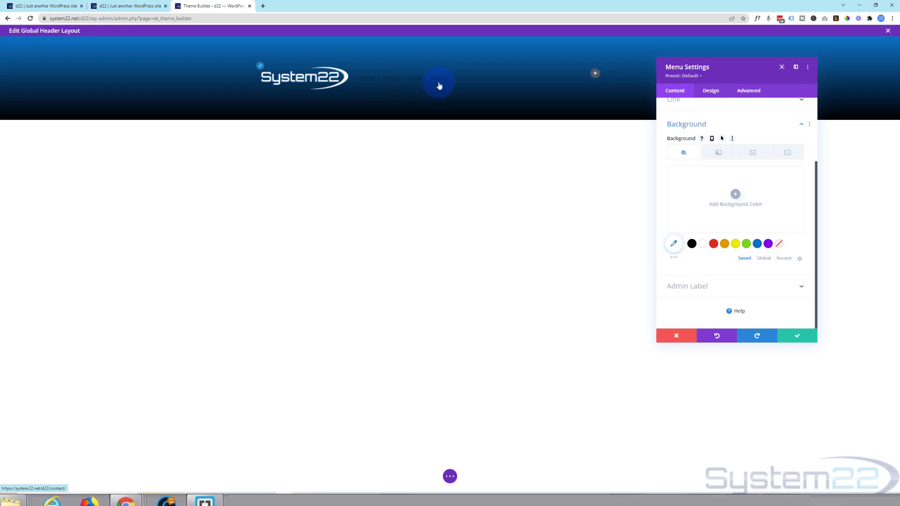
# - Style the menu text with the Default font, Semi Bold weight and uppercase letters
pyautogui.click(712, 92)
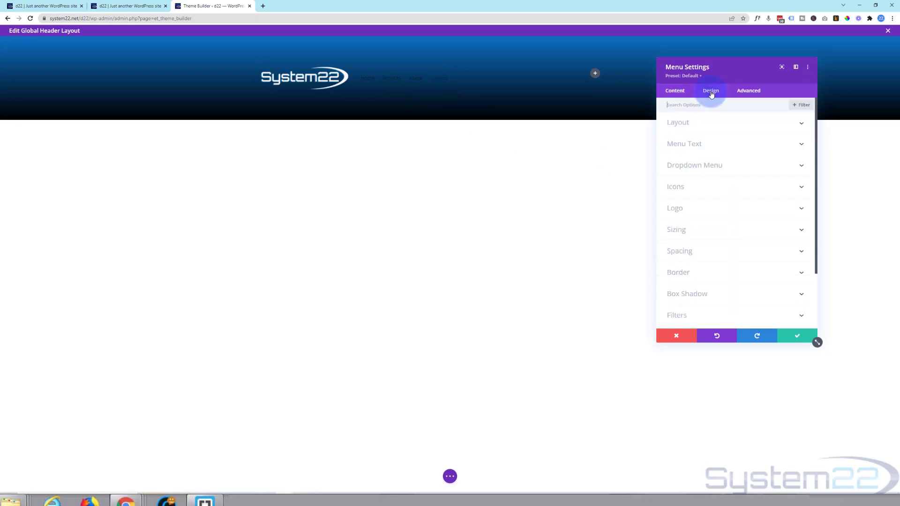
pyautogui.click(723, 146)
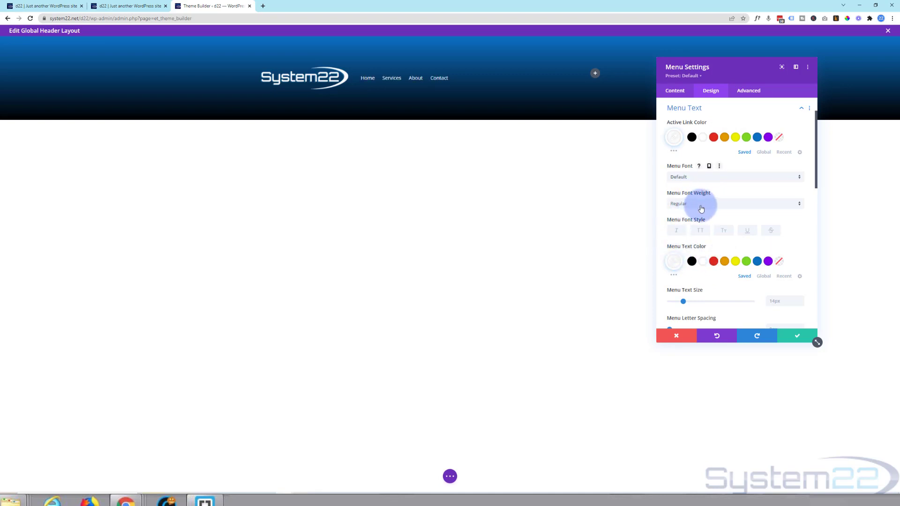
pyautogui.click(720, 182)
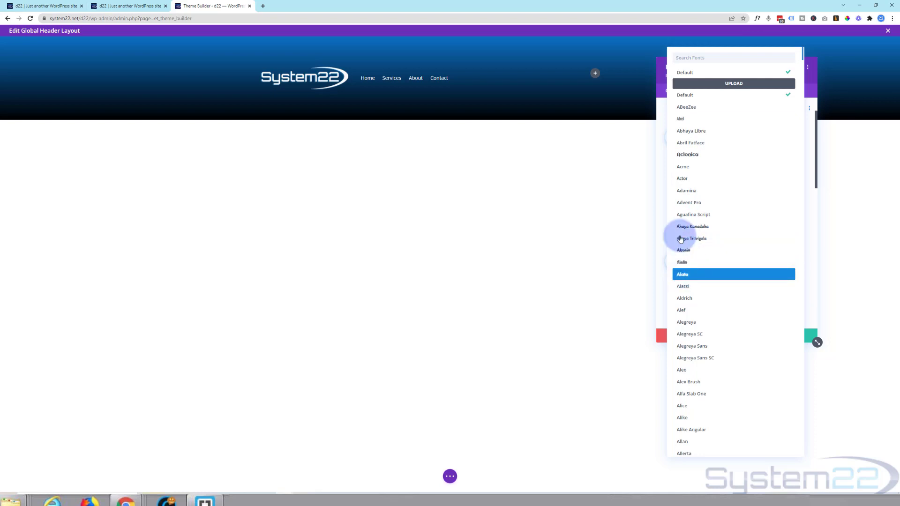
pyautogui.click(713, 72)
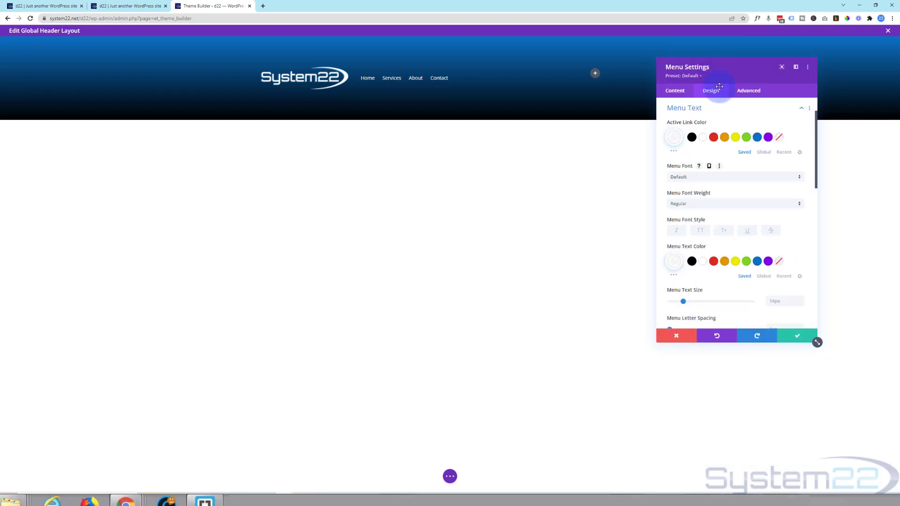
pyautogui.scroll(-1, 704, 197)
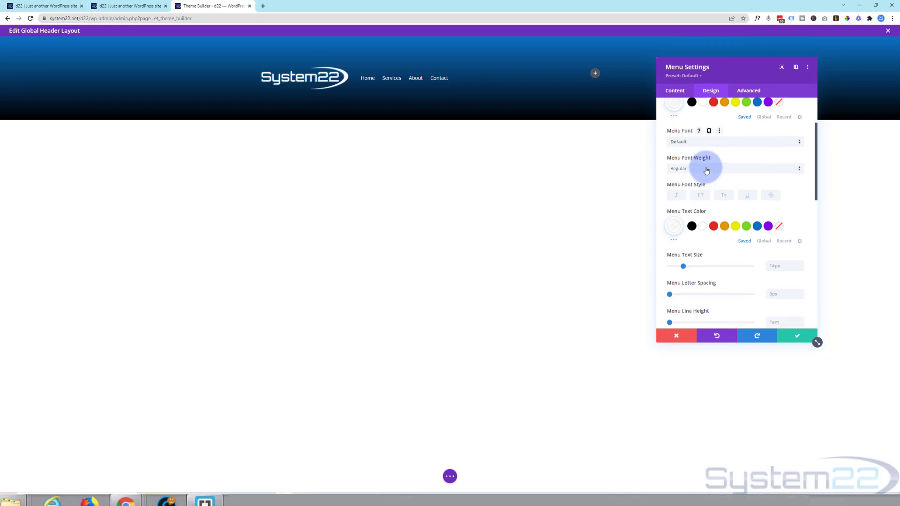
pyautogui.click(708, 169)
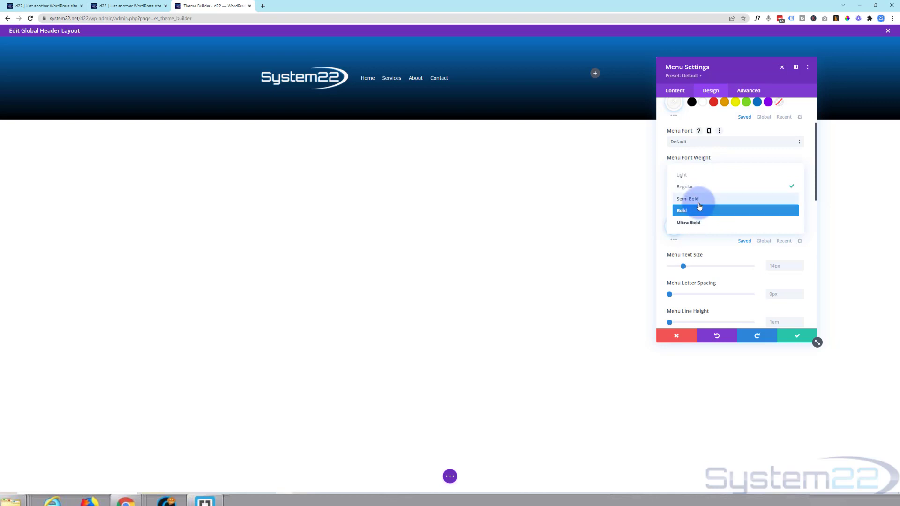
pyautogui.click(700, 200)
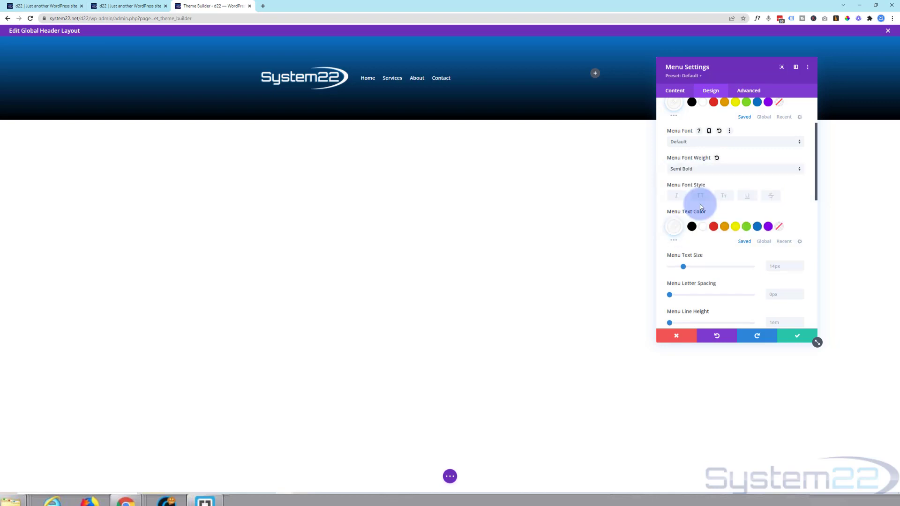
pyautogui.click(701, 196)
# - Set the menu text size to 16px, centre it, and save the module
pyautogui.moveTo(689, 271); pyautogui.dragTo(693, 269)
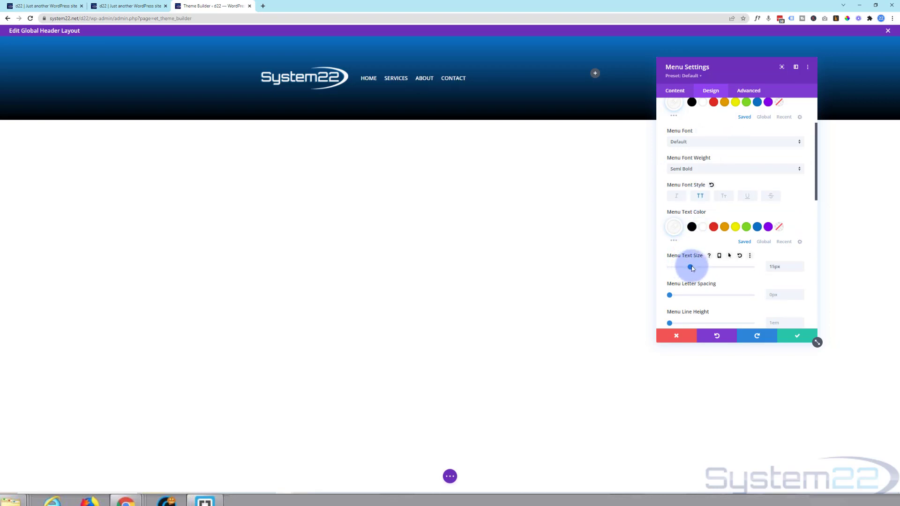
pyautogui.click(802, 264)
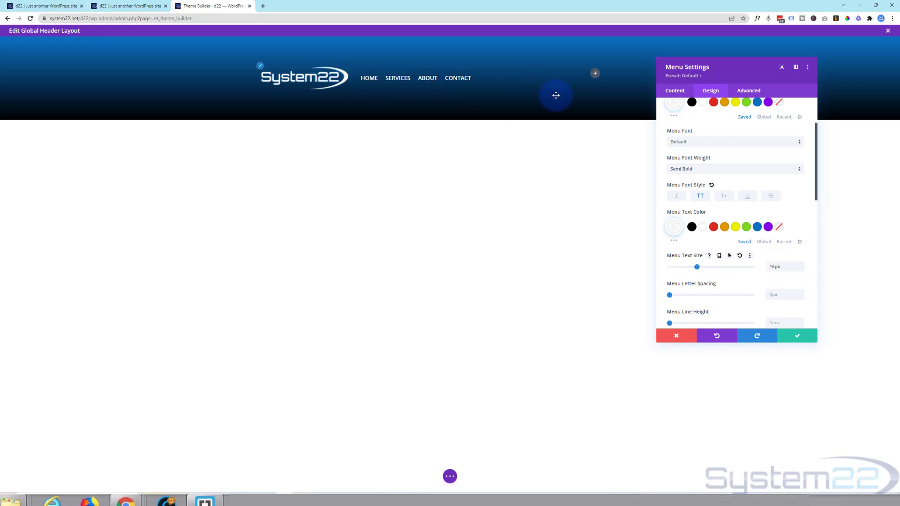
pyautogui.scroll(-2, 699, 220)
pyautogui.scroll(-4, 699, 220)
pyautogui.click(718, 209)
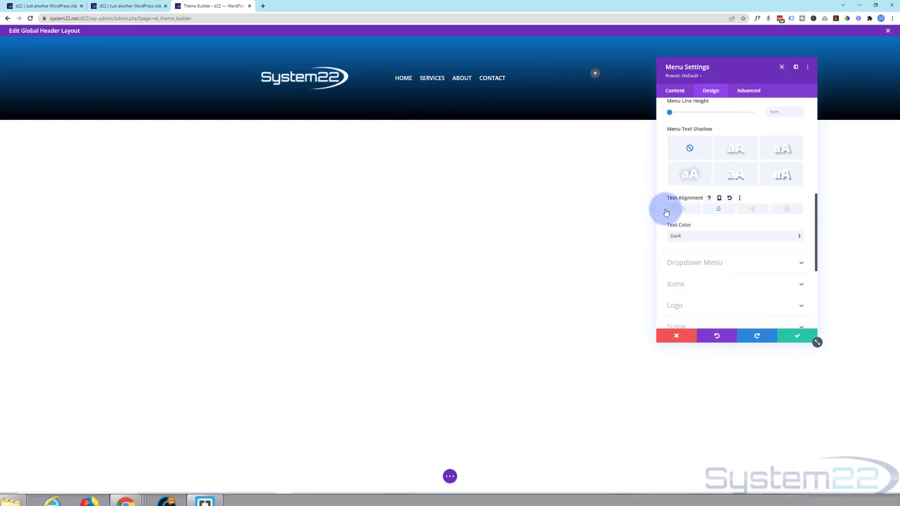
pyautogui.click(798, 336)
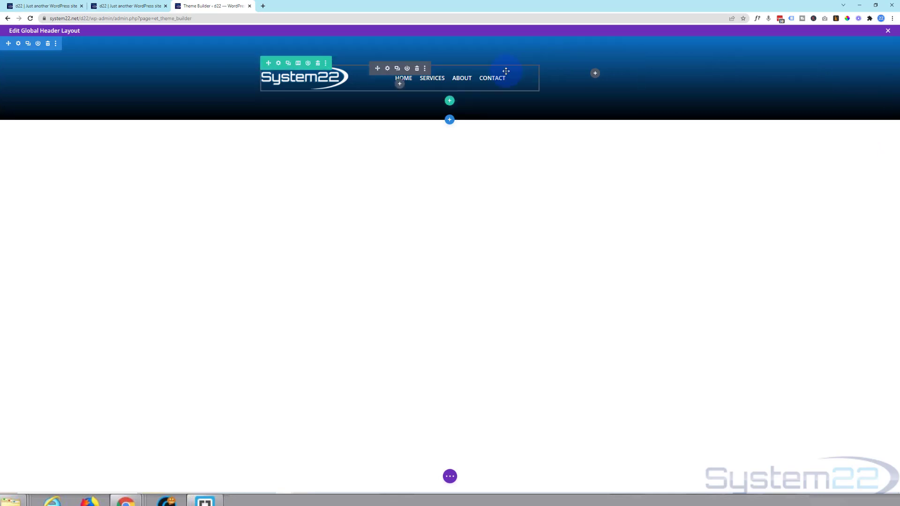
# - Add a Button module beside the menu labelled Call Now, linking to a tel: number
pyautogui.click(594, 75)
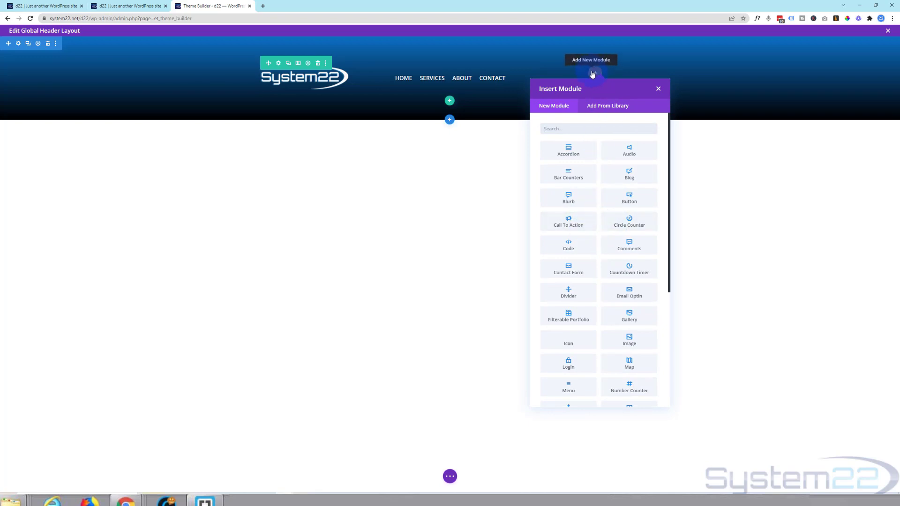
pyautogui.click(624, 201)
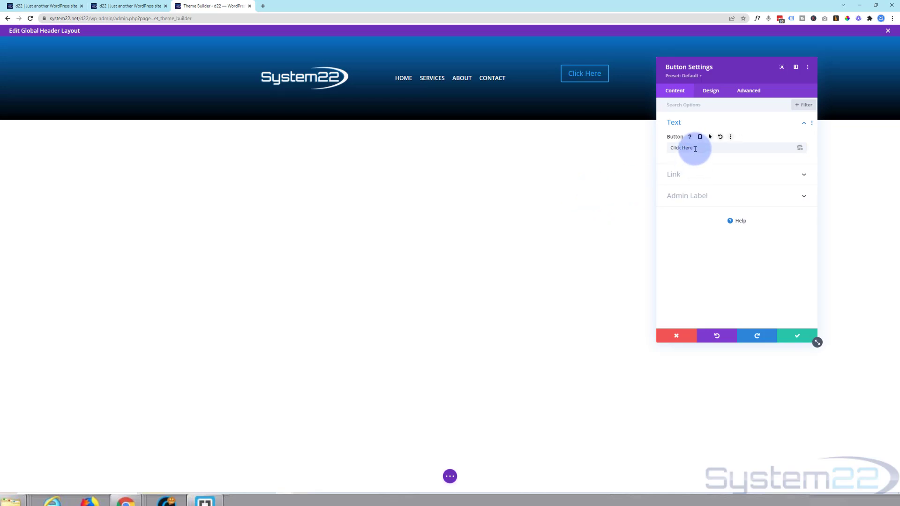
pyautogui.moveTo(696, 149); pyautogui.dragTo(657, 148)
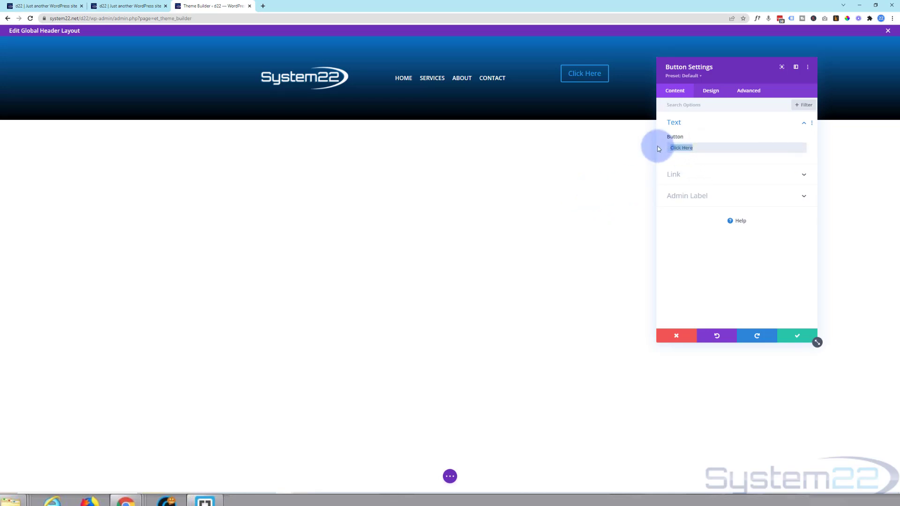
pyautogui.write('Call Now')
pyautogui.click(710, 178)
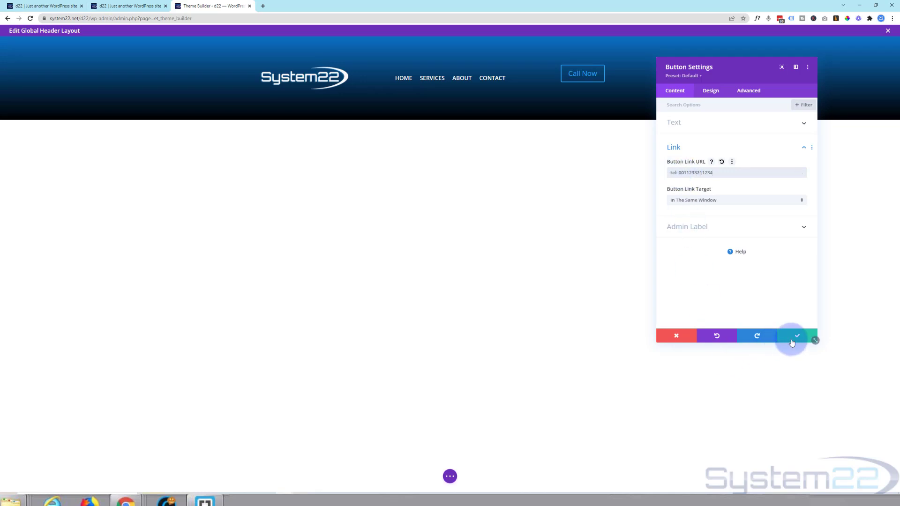
# - Enable custom button styles with white text and a purple background
pyautogui.click(721, 95)
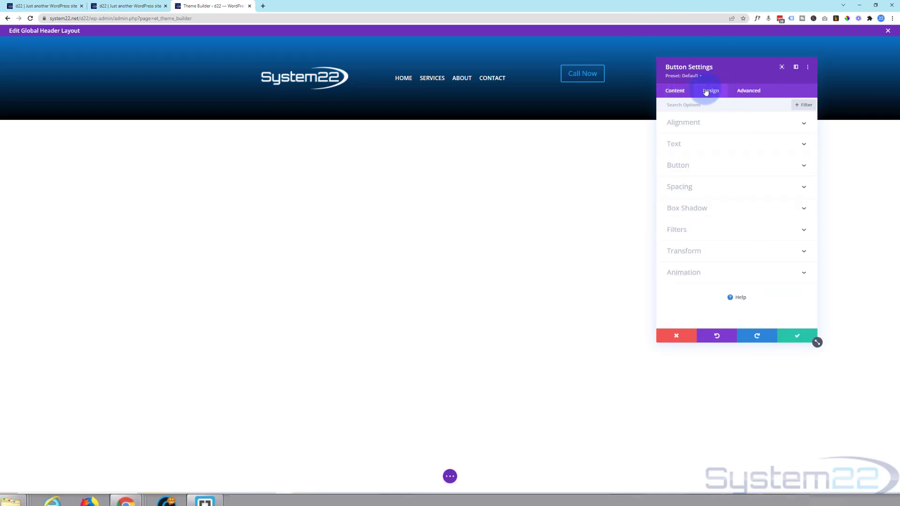
pyautogui.click(715, 167)
pyautogui.click(687, 175)
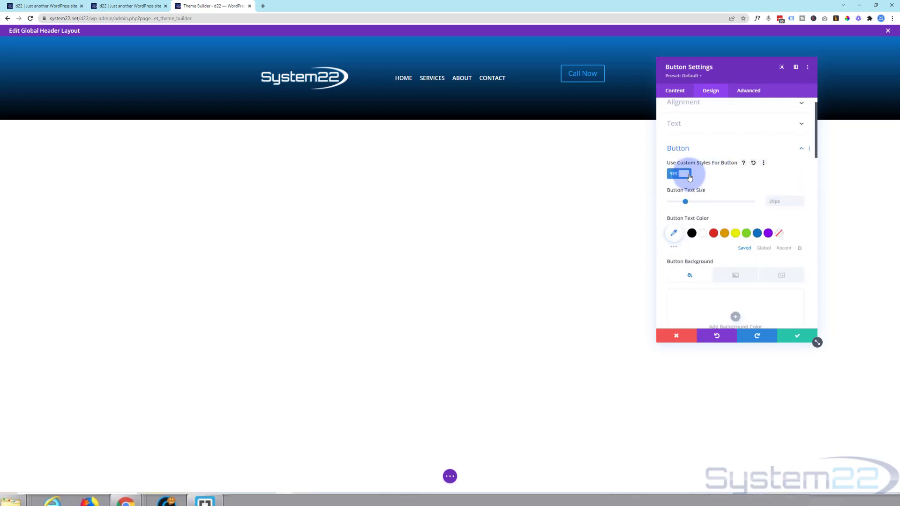
pyautogui.scroll(-2, 712, 194)
pyautogui.click(706, 168)
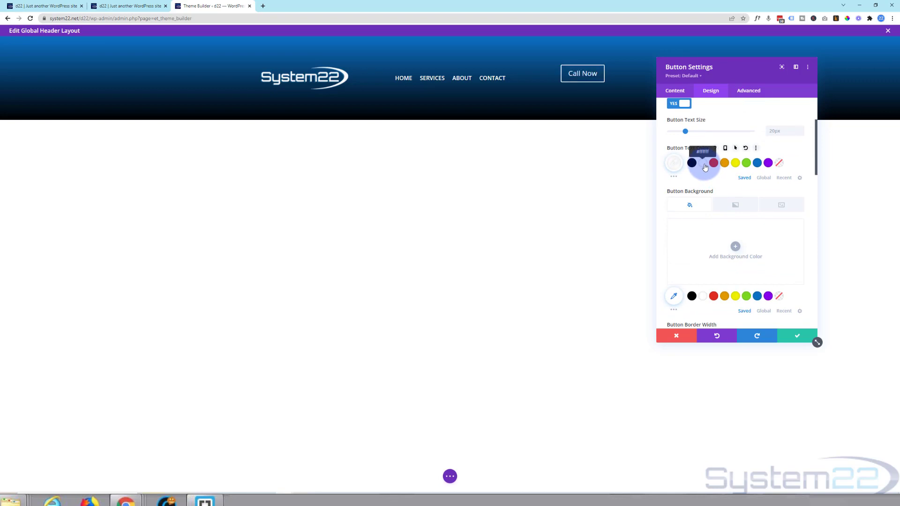
pyautogui.scroll(-2, 714, 180)
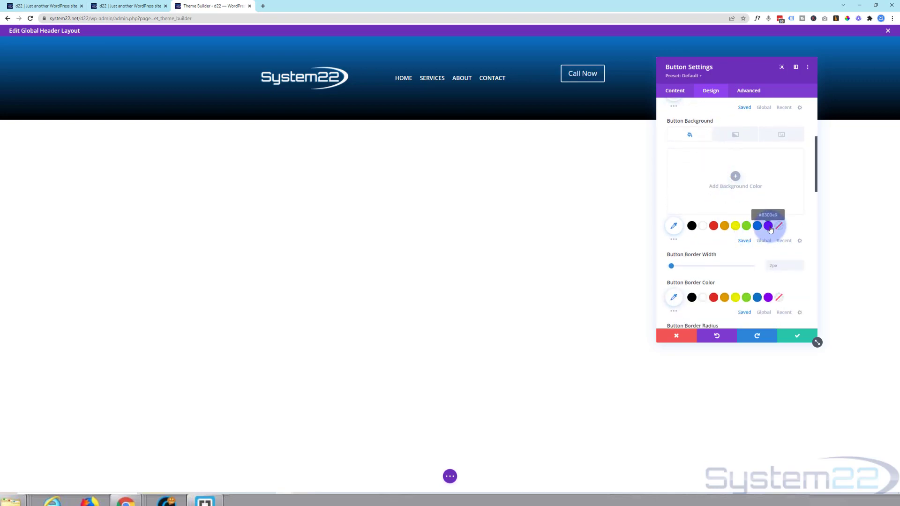
pyautogui.click(769, 227)
pyautogui.scroll(1, 674, 220)
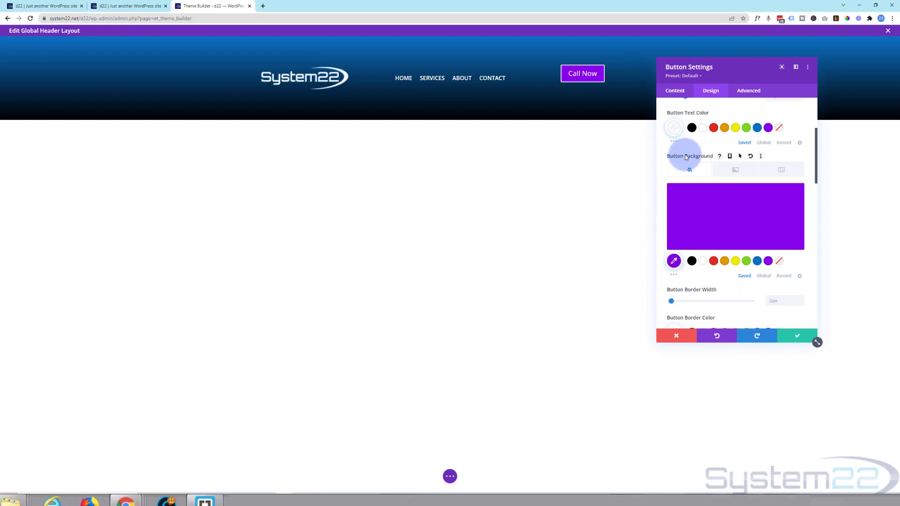
# - Give the button a separate red background for its hover state
pyautogui.click(740, 156)
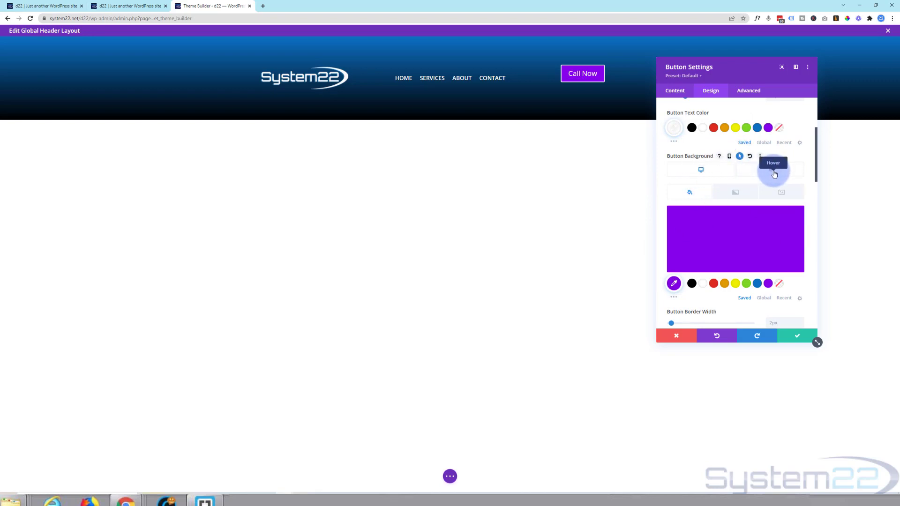
pyautogui.click(774, 174)
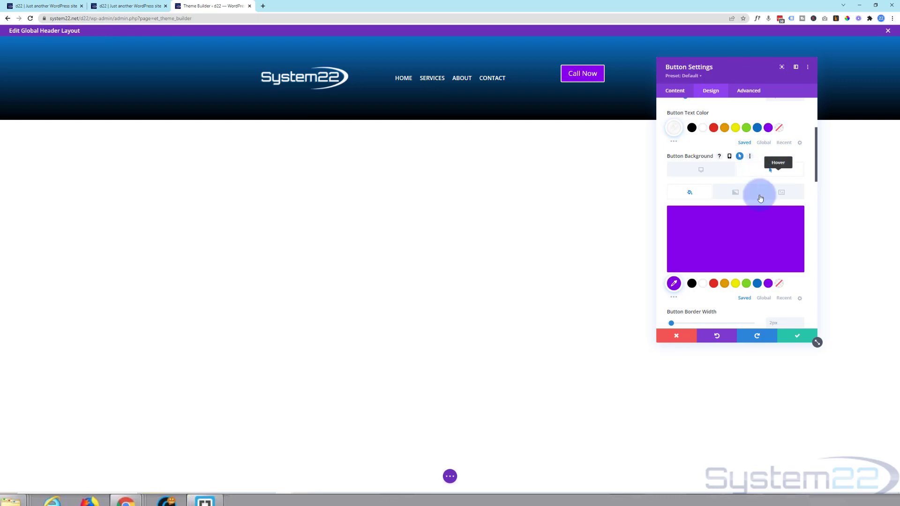
pyautogui.click(714, 285)
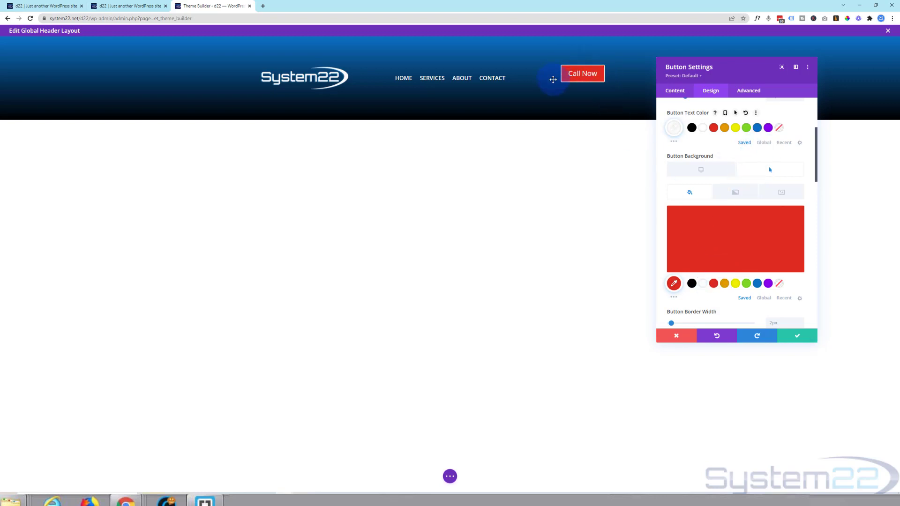
pyautogui.scroll(-1, 730, 276)
pyautogui.scroll(-1, 730, 276)
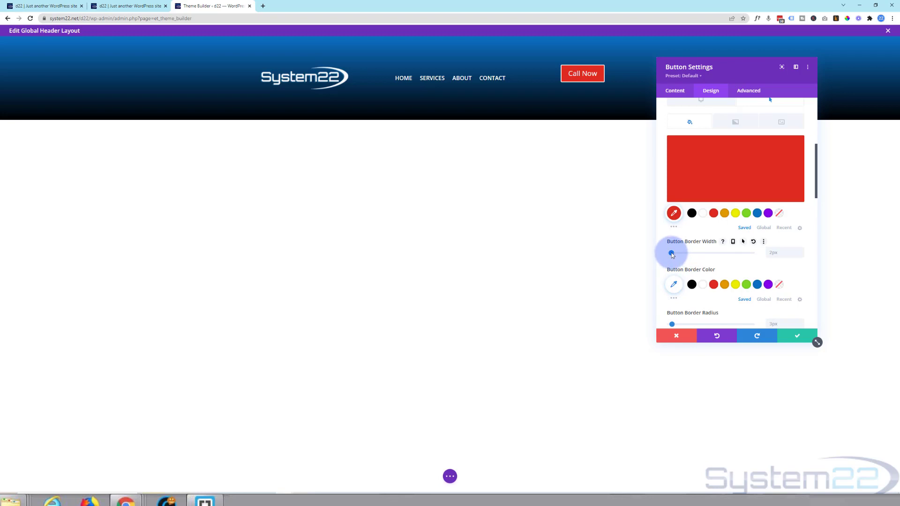
# - Set the button border width to 0px, reapply the purple background, and save
pyautogui.moveTo(672, 255); pyautogui.dragTo(649, 253)
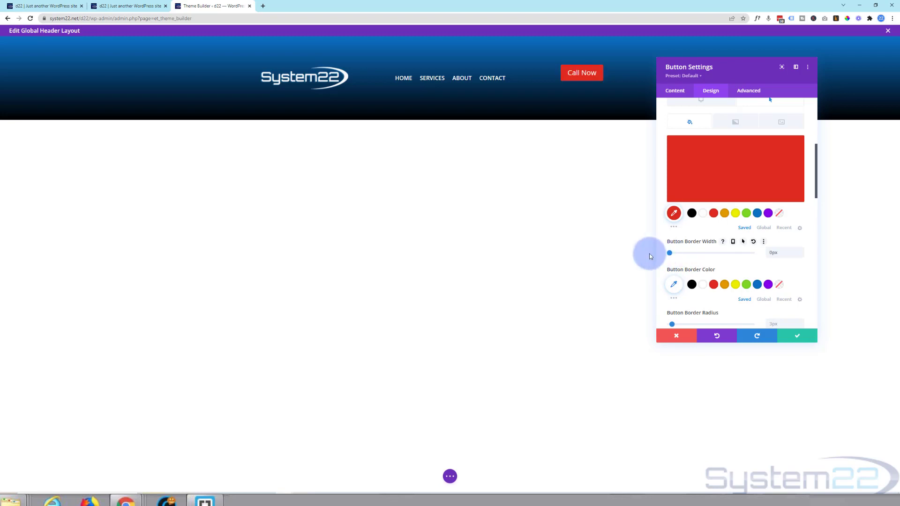
pyautogui.click(674, 214)
pyautogui.scroll(2, 686, 177)
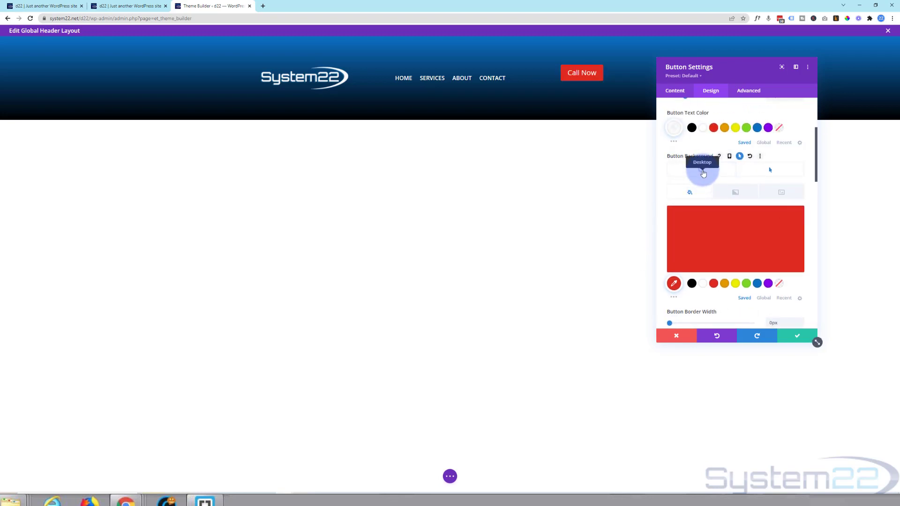
pyautogui.click(702, 171)
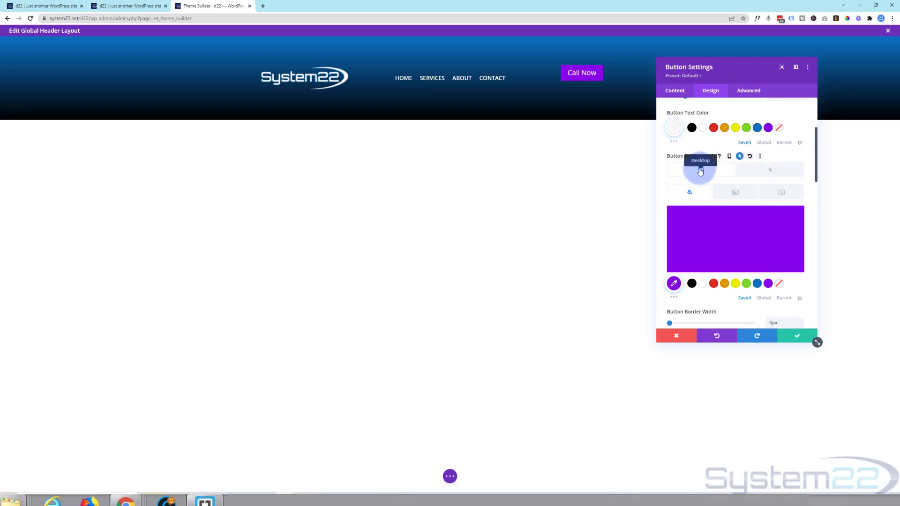
pyautogui.click(766, 322)
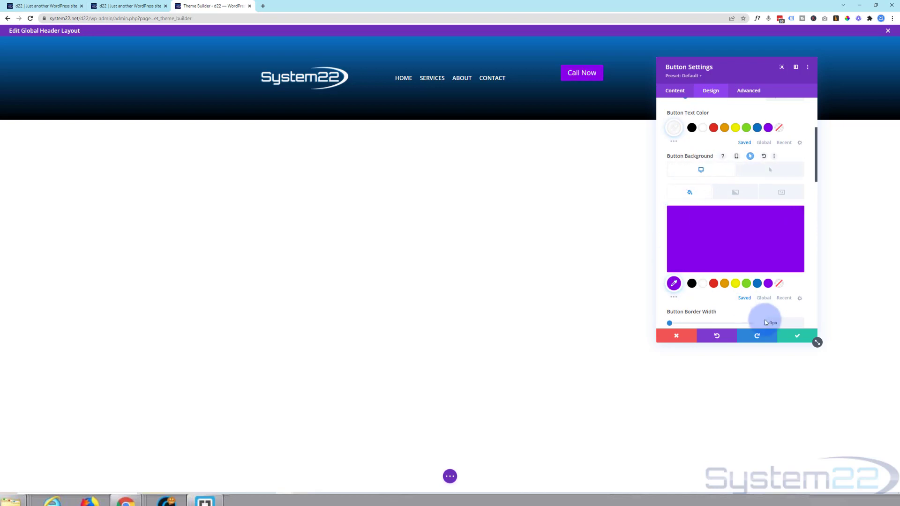
pyautogui.click(797, 336)
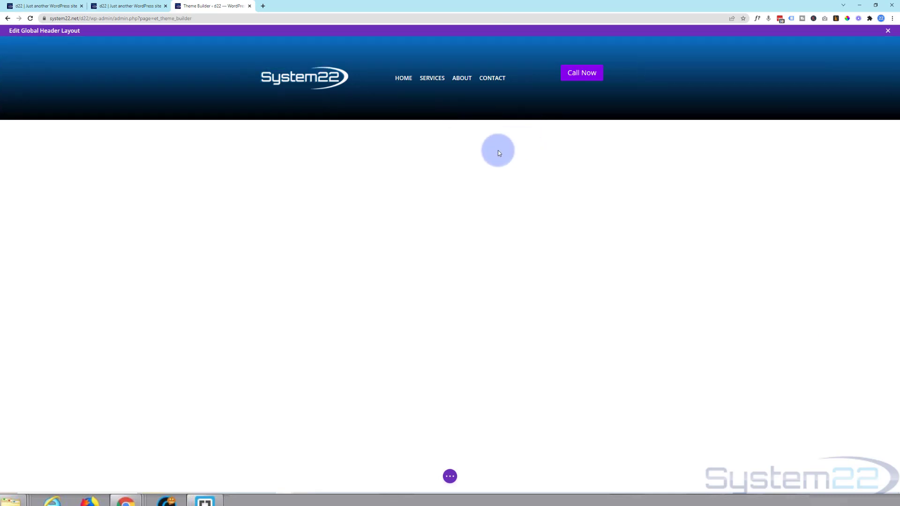
# - Add a one-column row with a Countdown Timer module titled Sale On
pyautogui.click(449, 102)
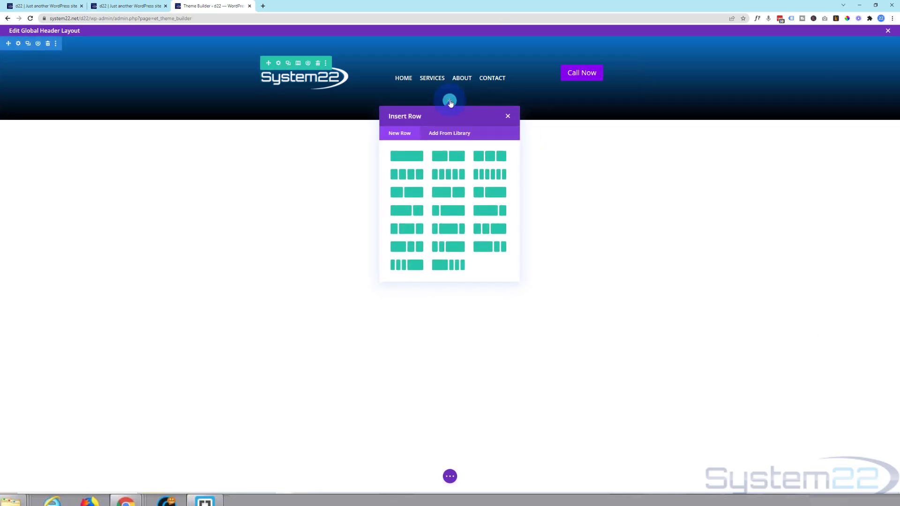
pyautogui.click(404, 159)
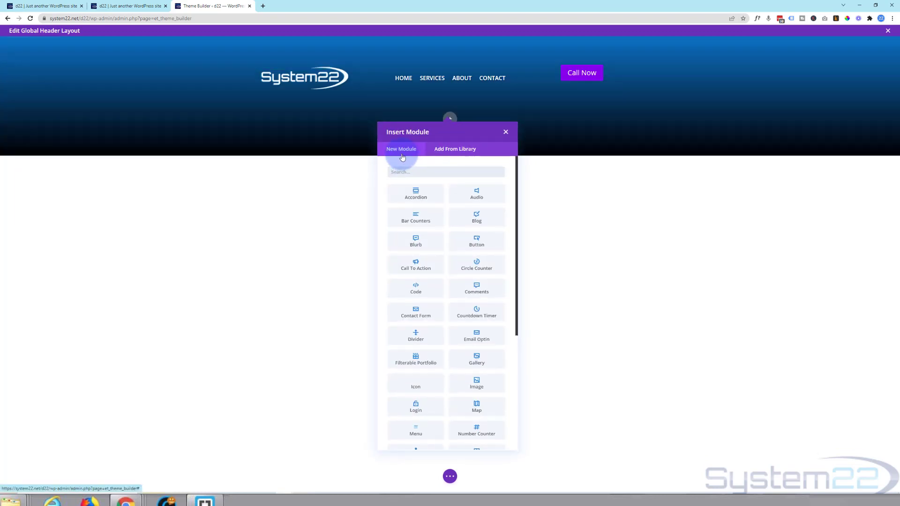
pyautogui.scroll(-3, 456, 219)
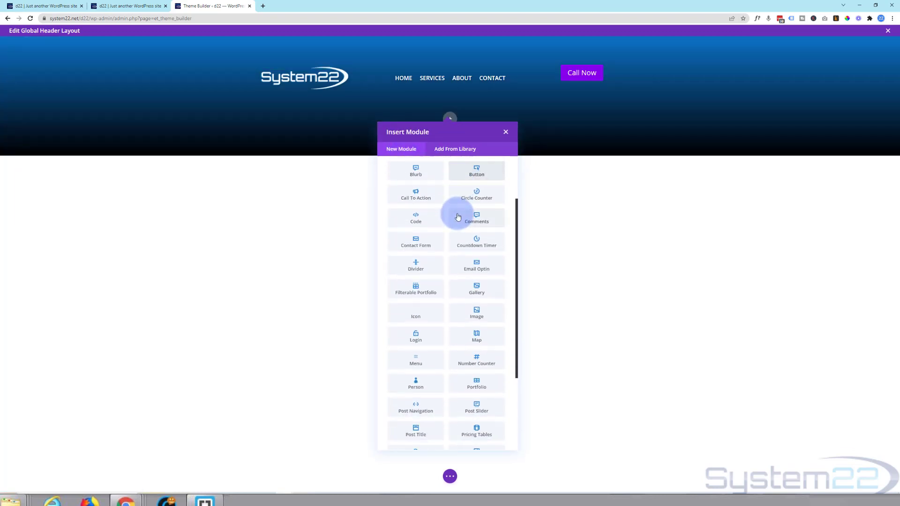
pyautogui.click(474, 212)
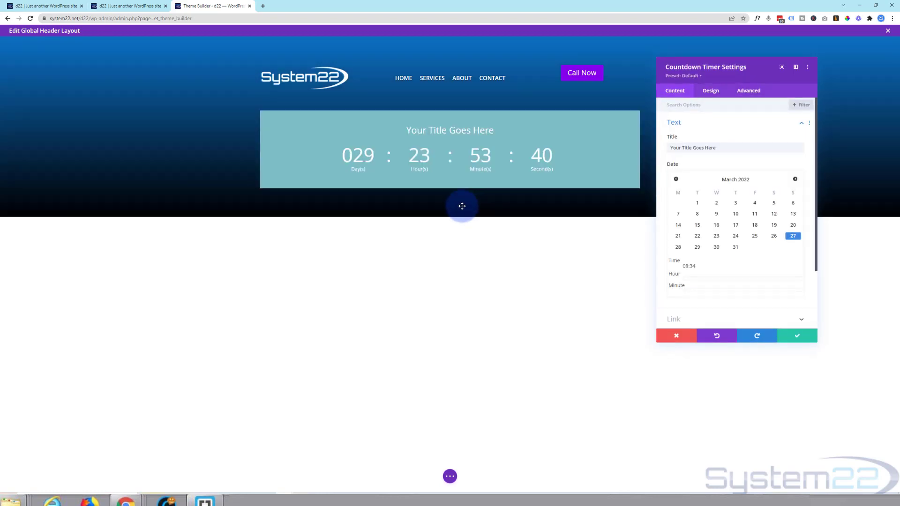
pyautogui.click(727, 147)
pyautogui.hotkey('ctrl', 'a')
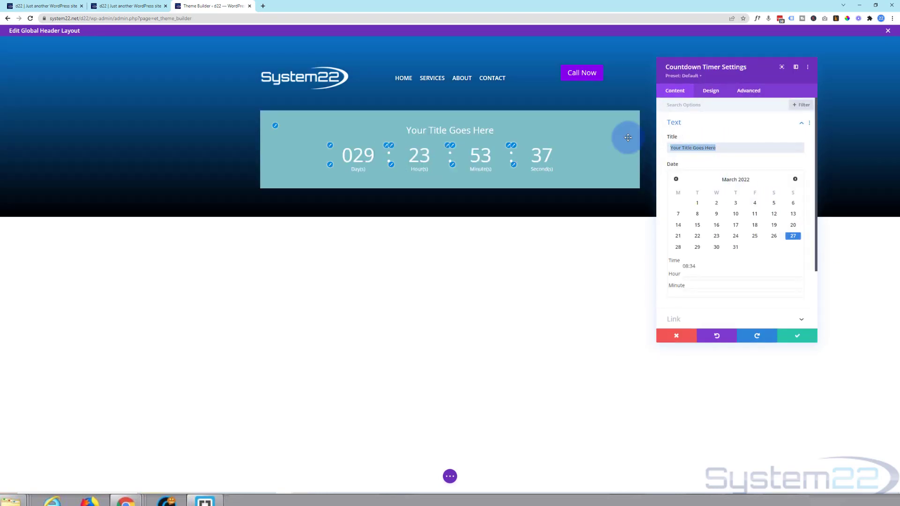
pyautogui.write('s')
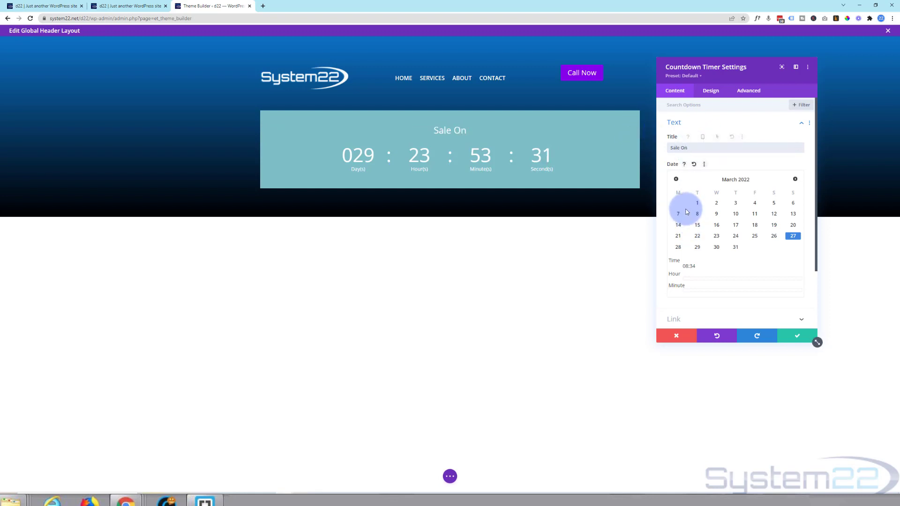
# - Set the countdown end to 5 March 2022 at 08:00
pyautogui.click(792, 203)
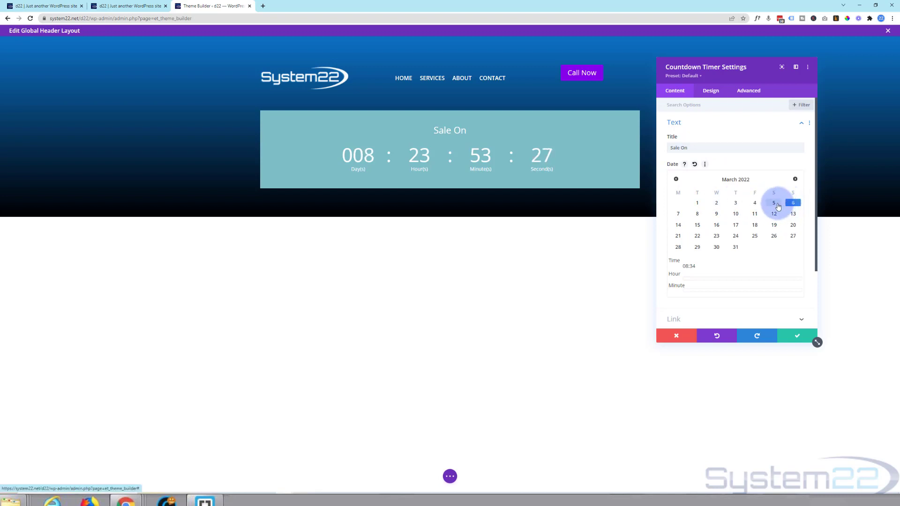
pyautogui.click(774, 203)
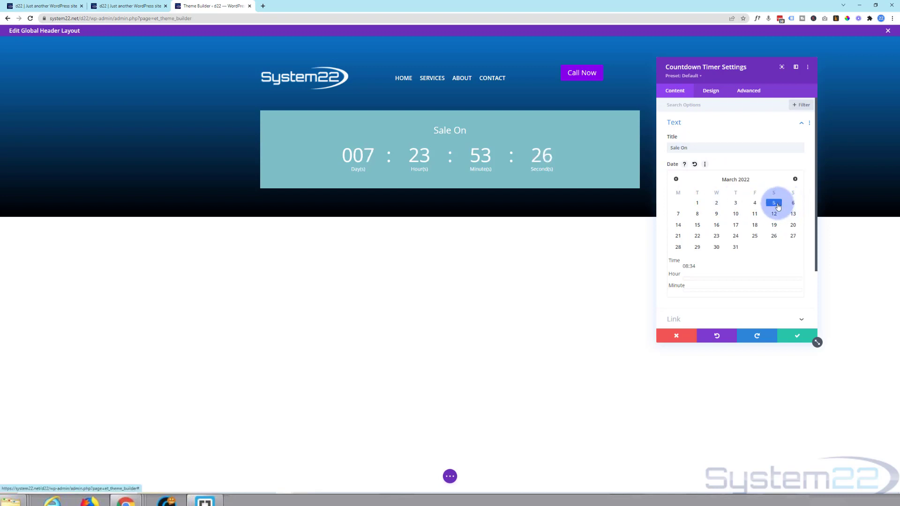
pyautogui.click(695, 280)
pyautogui.moveTo(695, 282); pyautogui.dragTo(724, 277)
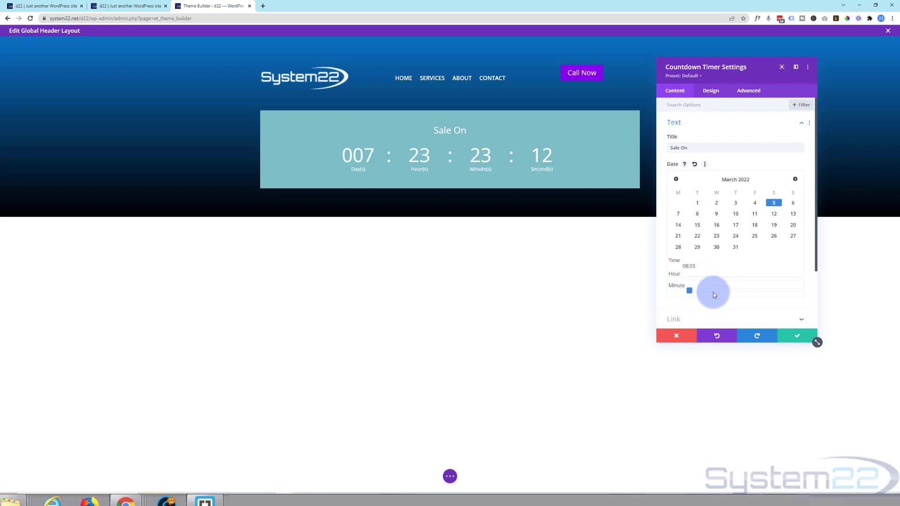
pyautogui.moveTo(804, 296); pyautogui.dragTo(674, 287)
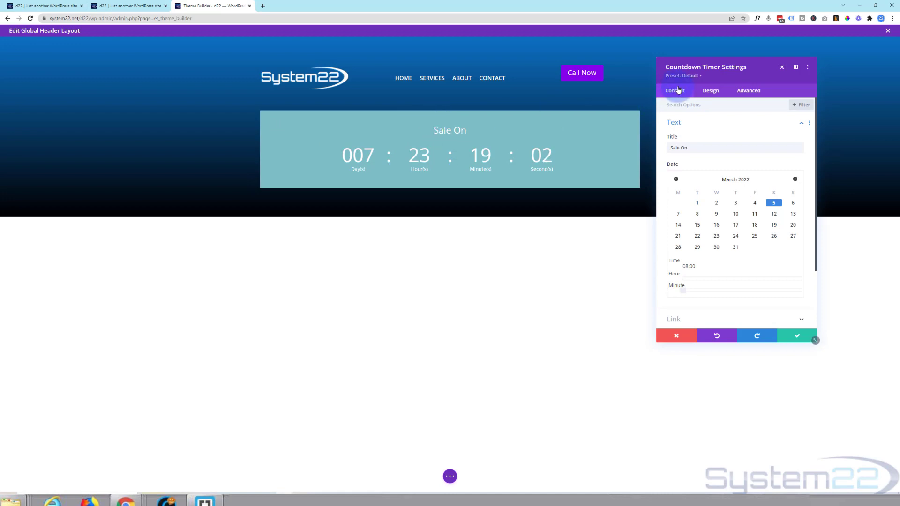
# - Style the countdown title at 17px text size, Semi Bold weight and uppercase
pyautogui.click(710, 94)
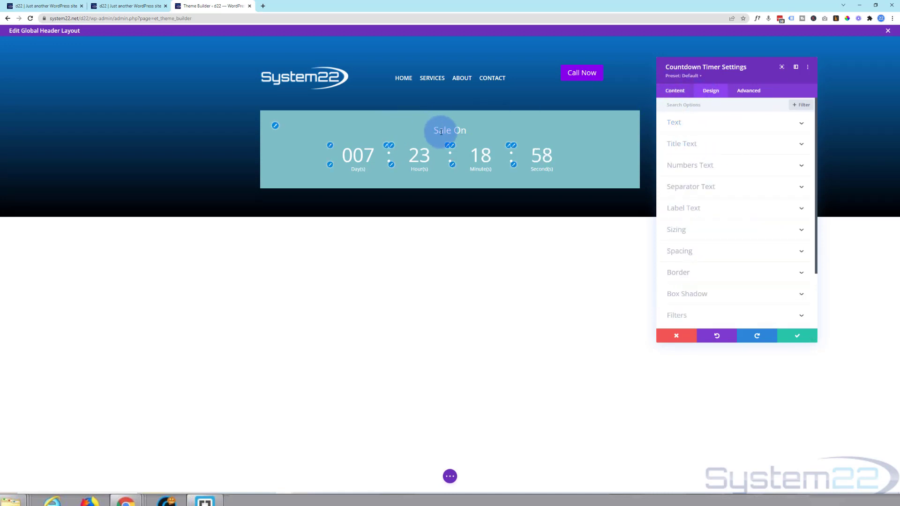
pyautogui.click(276, 129)
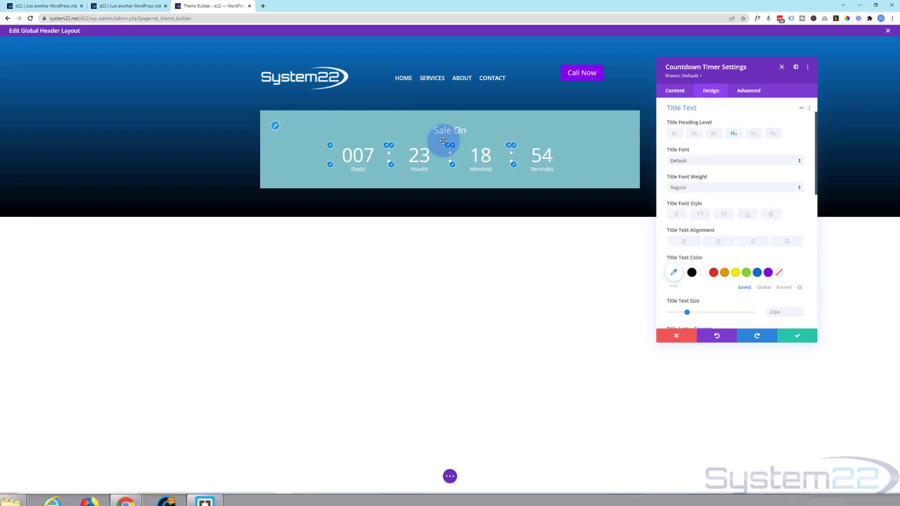
pyautogui.scroll(-1, 750, 192)
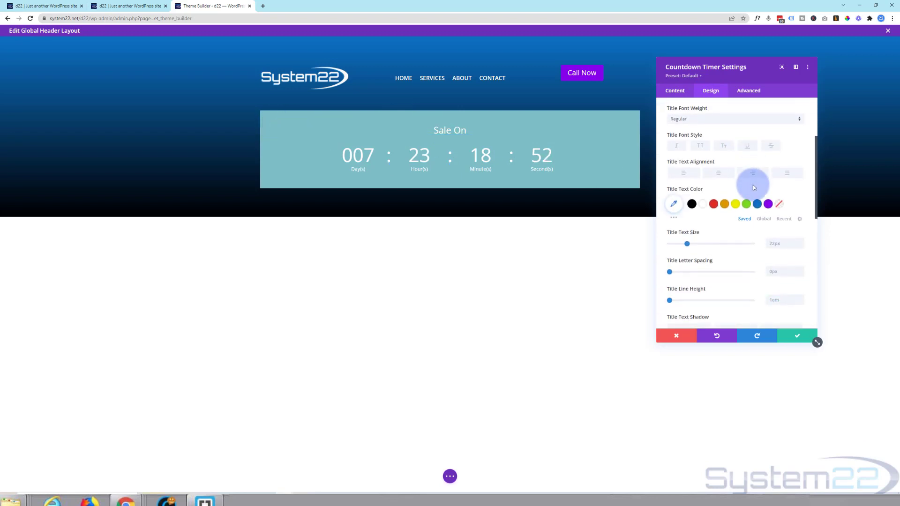
pyautogui.moveTo(688, 245); pyautogui.dragTo(684, 244)
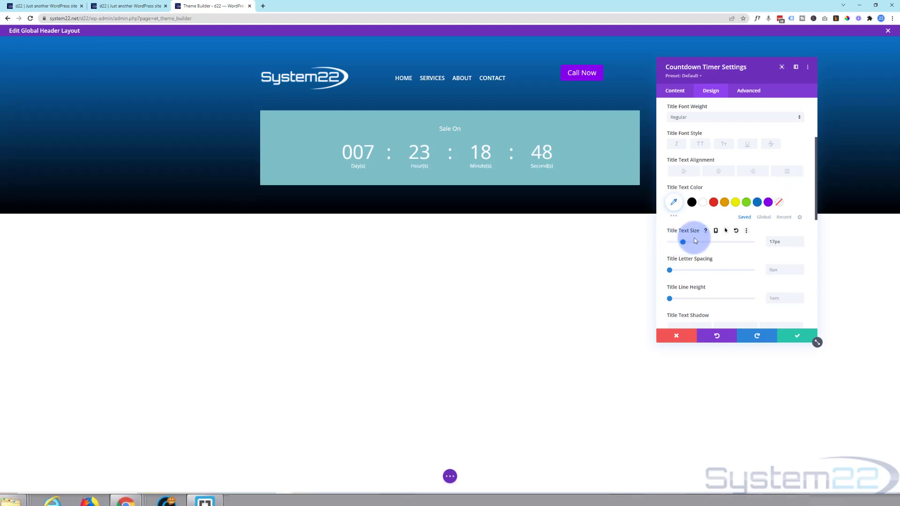
pyautogui.scroll(3, 701, 221)
pyautogui.click(702, 224)
pyautogui.click(694, 251)
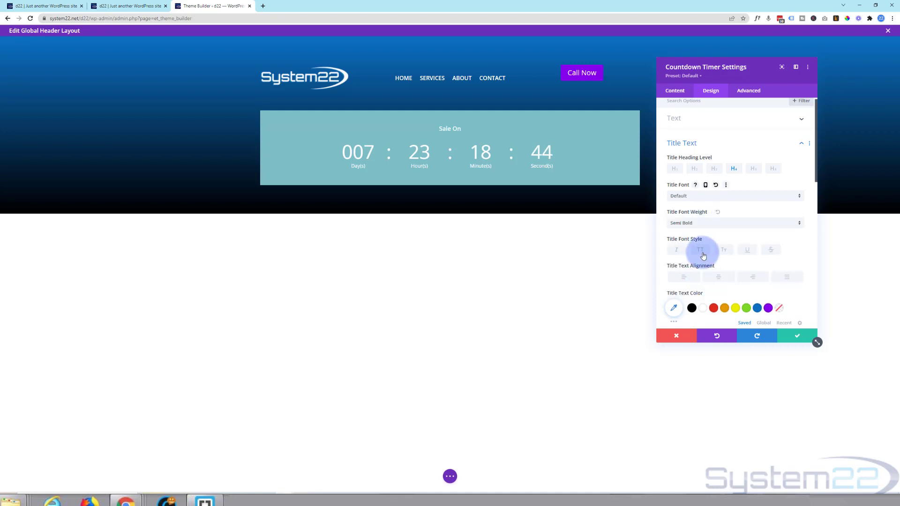
pyautogui.click(701, 251)
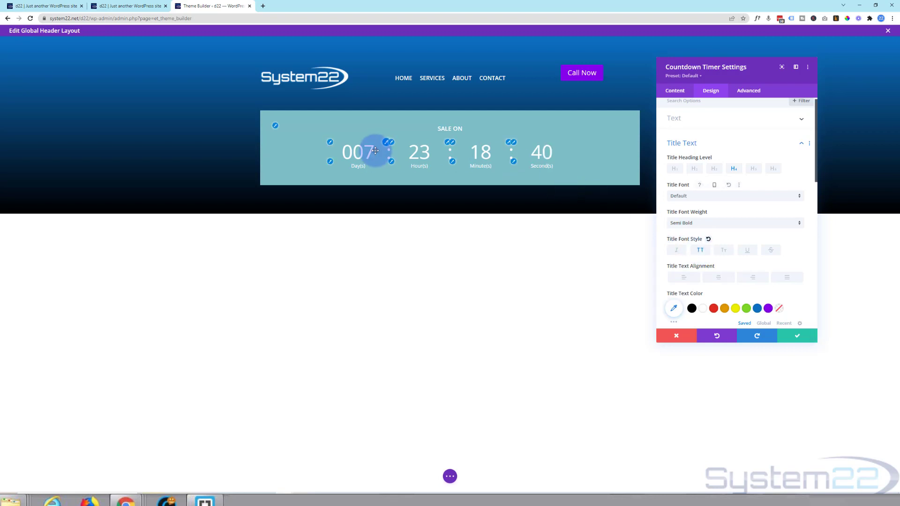
# - Shrink the countdown digits to about 33px and reduce their line height
pyautogui.click(333, 143)
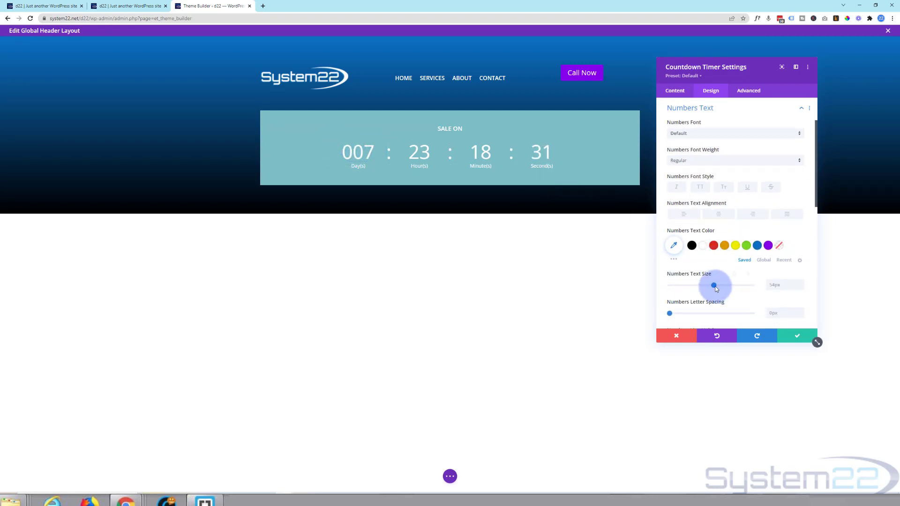
pyautogui.moveTo(716, 288); pyautogui.dragTo(697, 288)
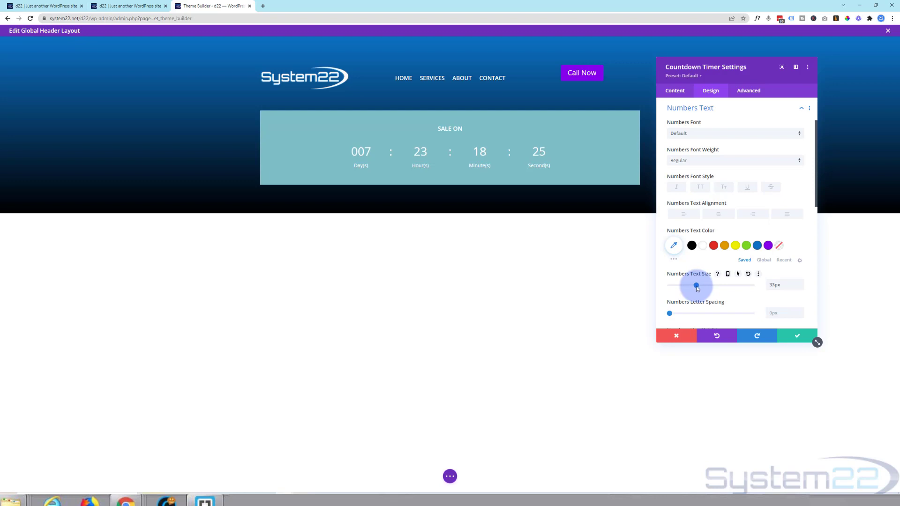
pyautogui.scroll(-3, 698, 283)
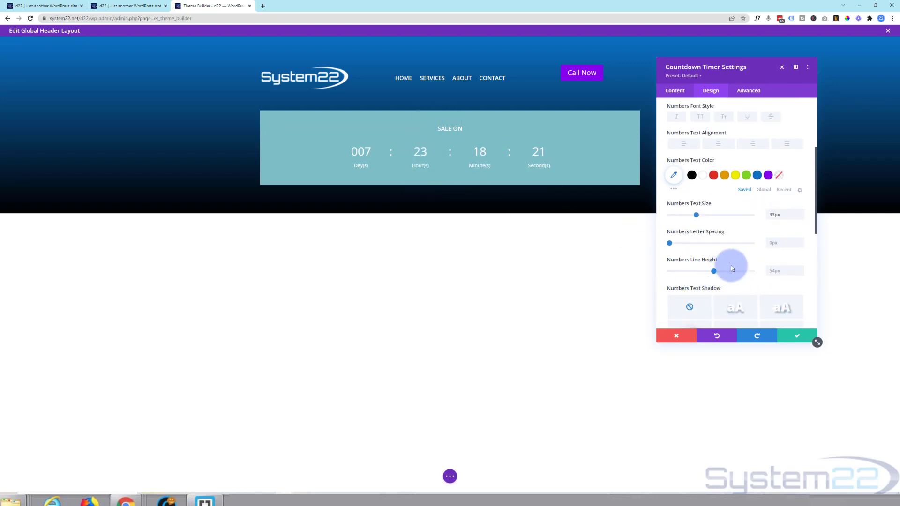
pyautogui.moveTo(715, 272); pyautogui.dragTo(667, 271)
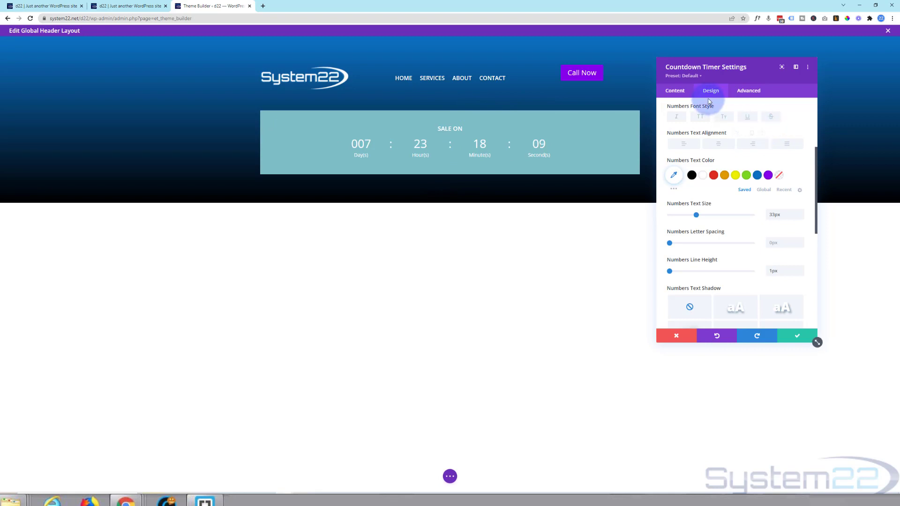
pyautogui.scroll(3, 706, 125)
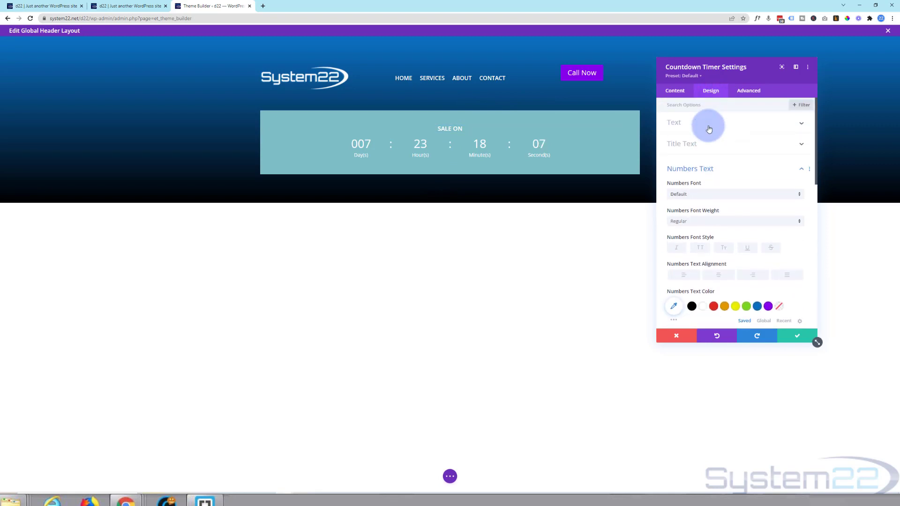
pyautogui.click(718, 173)
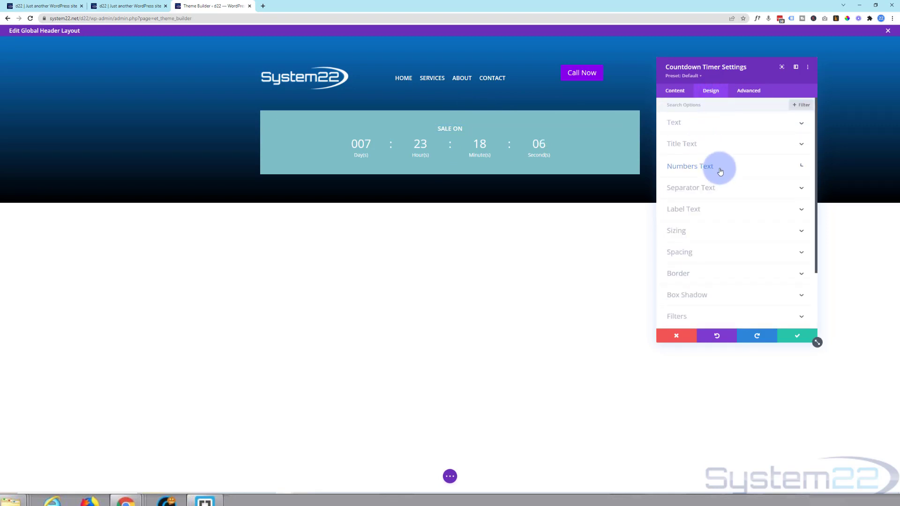
# - Give the countdown timer 5px top and bottom padding
pyautogui.click(728, 252)
pyautogui.click(685, 169)
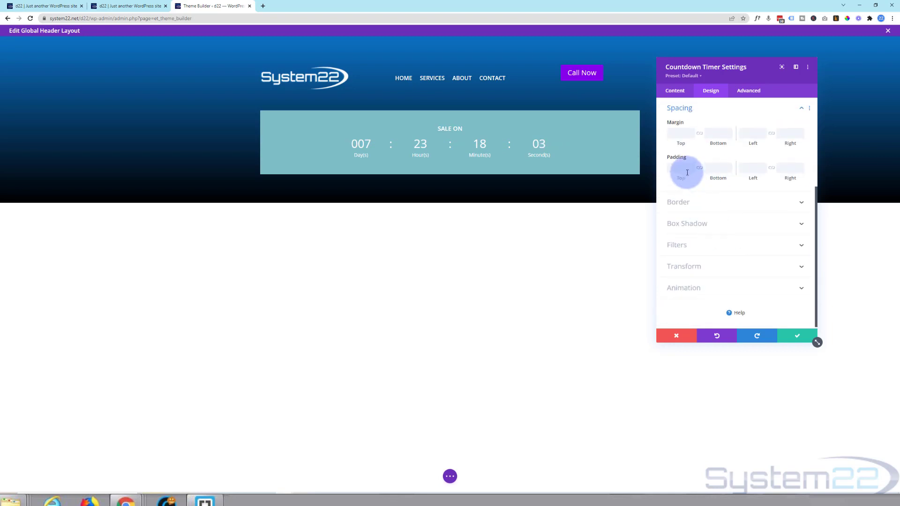
pyautogui.write('5')
pyautogui.click(742, 149)
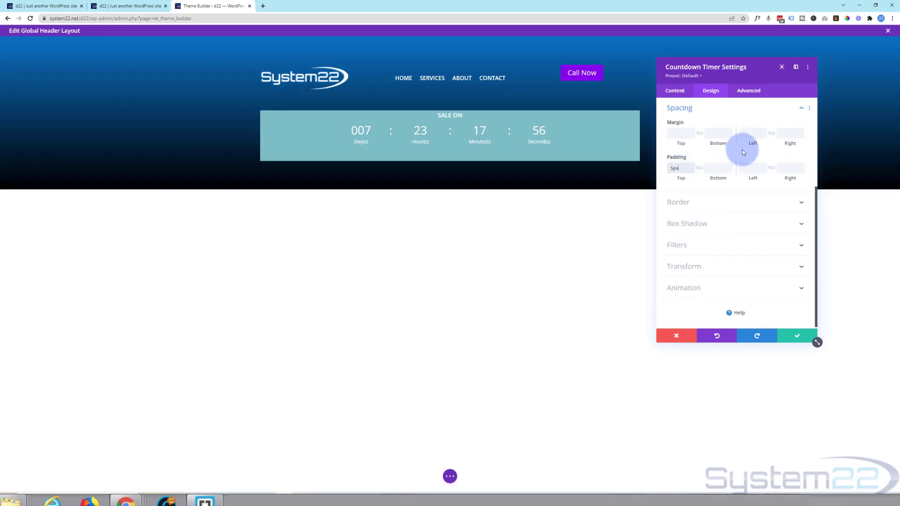
pyautogui.click(797, 136)
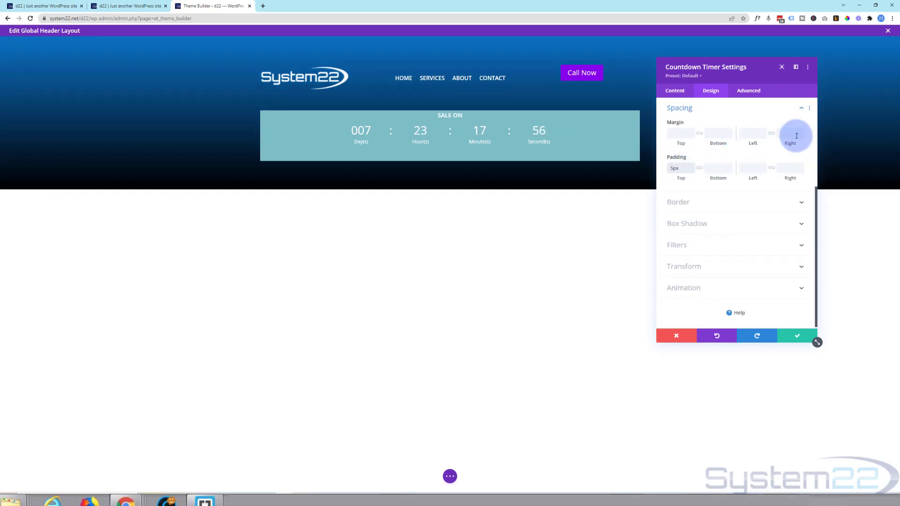
pyautogui.click(701, 170)
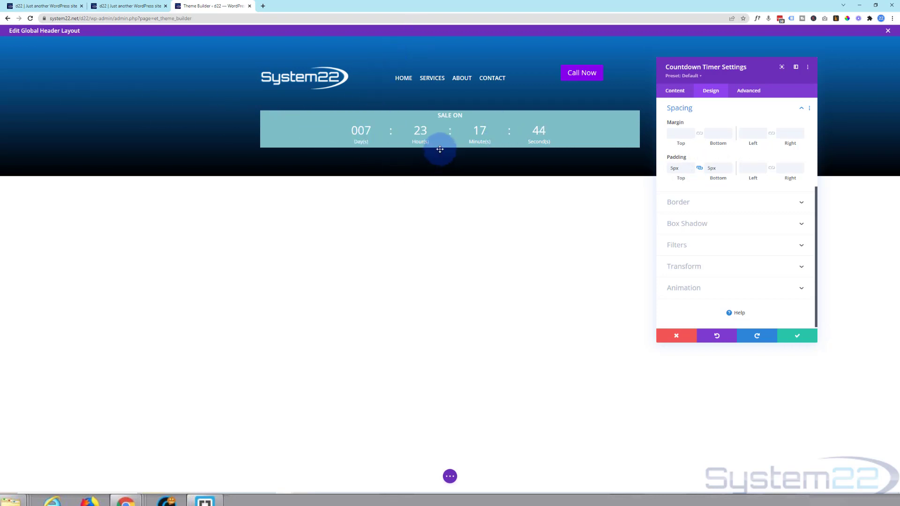
# - Remove the countdown timer's teal background colour and save its settings
pyautogui.click(682, 92)
pyautogui.click(703, 172)
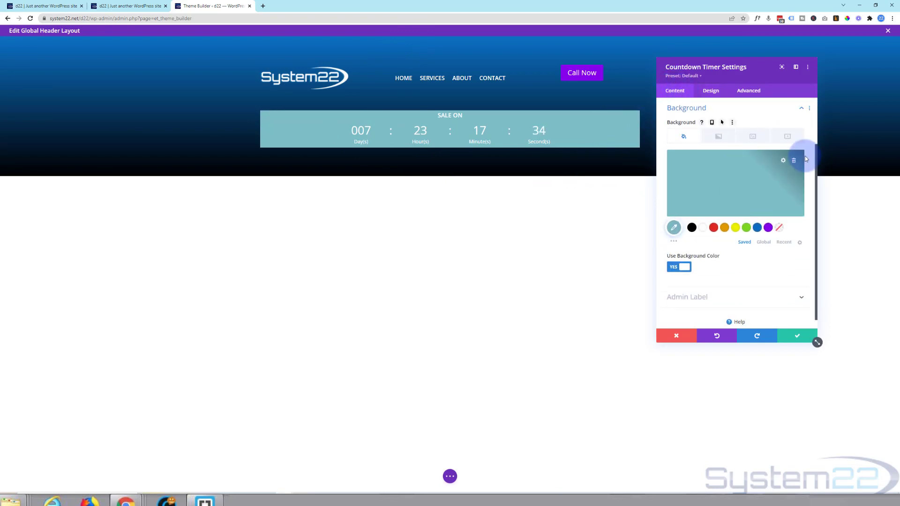
pyautogui.click(794, 162)
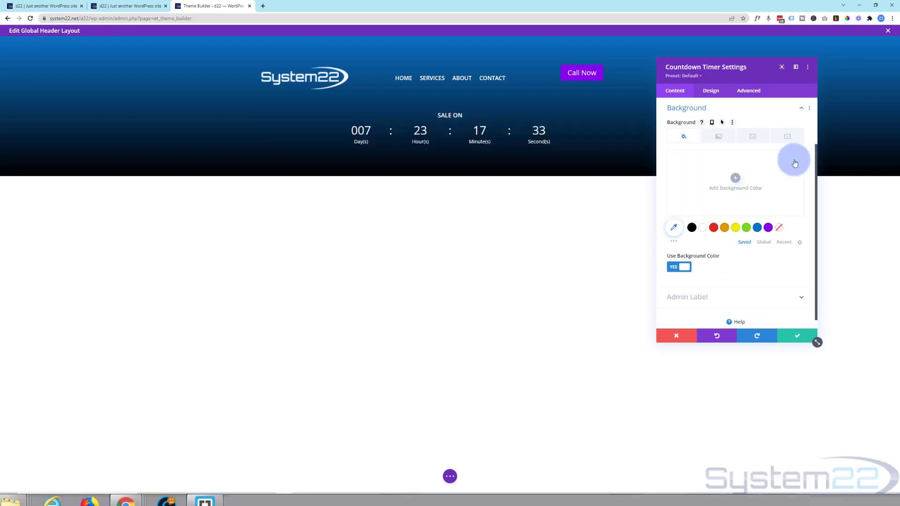
pyautogui.click(796, 338)
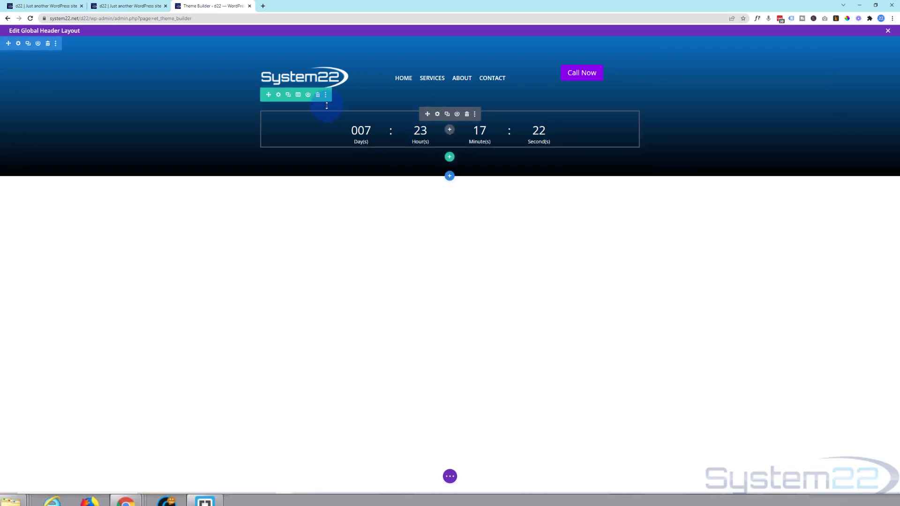
# - Give the countdown's row a black background
pyautogui.click(280, 97)
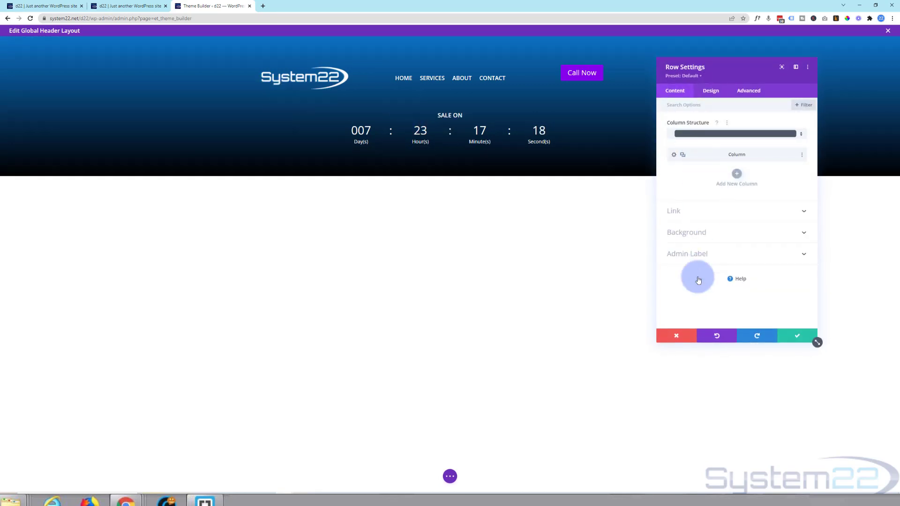
pyautogui.click(713, 232)
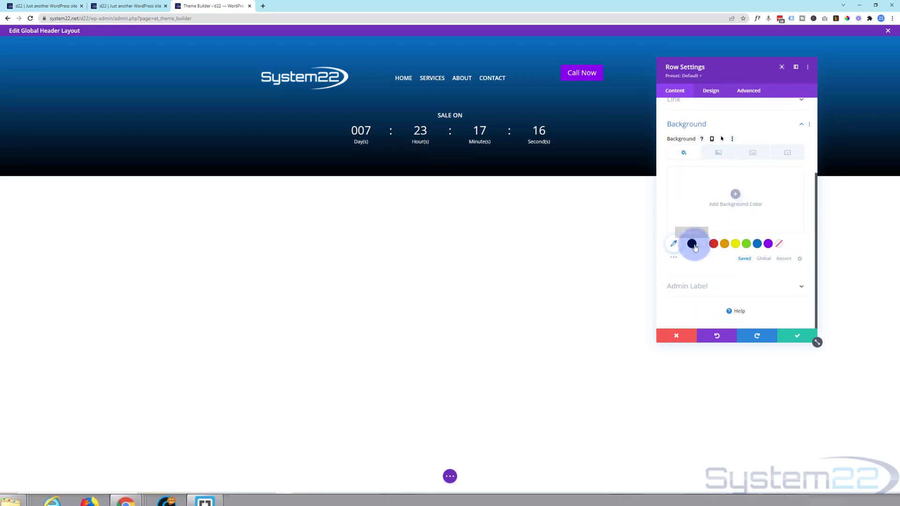
pyautogui.click(693, 244)
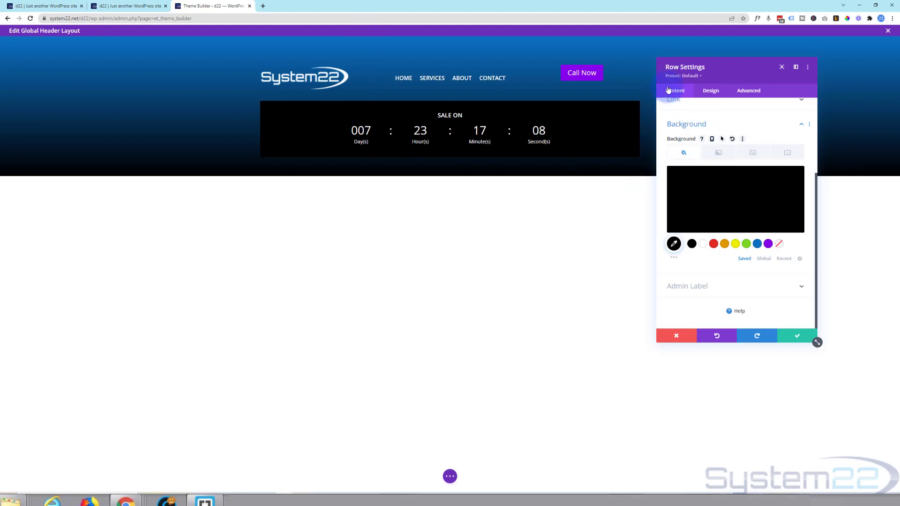
# - Set the countdown row's width and max width to 100%
pyautogui.click(710, 92)
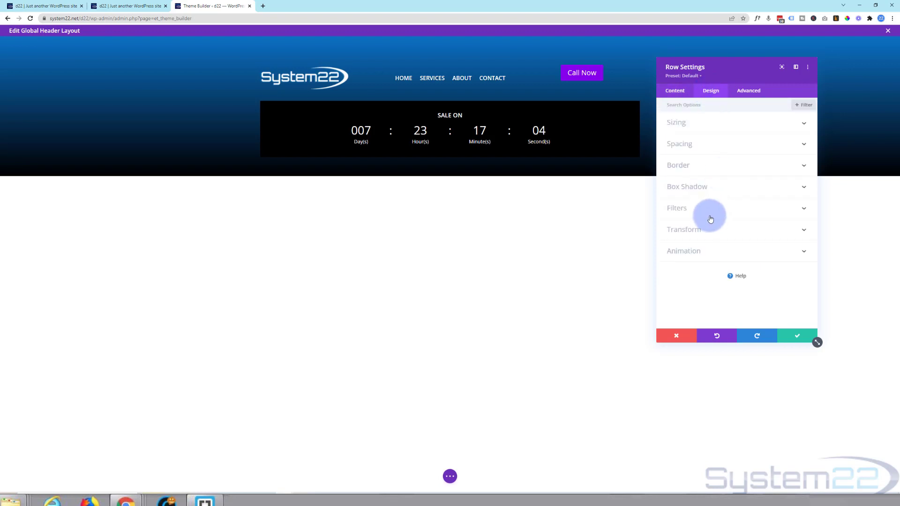
pyautogui.click(727, 123)
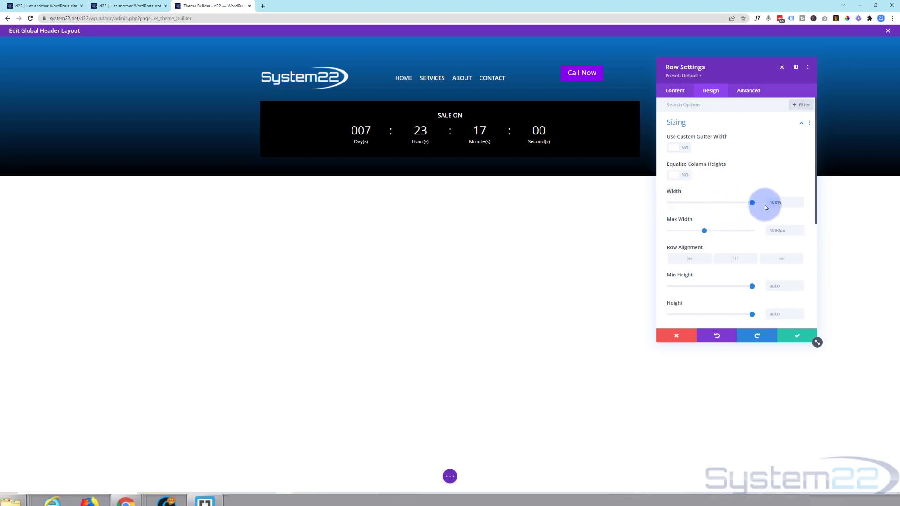
pyautogui.moveTo(780, 202); pyautogui.dragTo(754, 207)
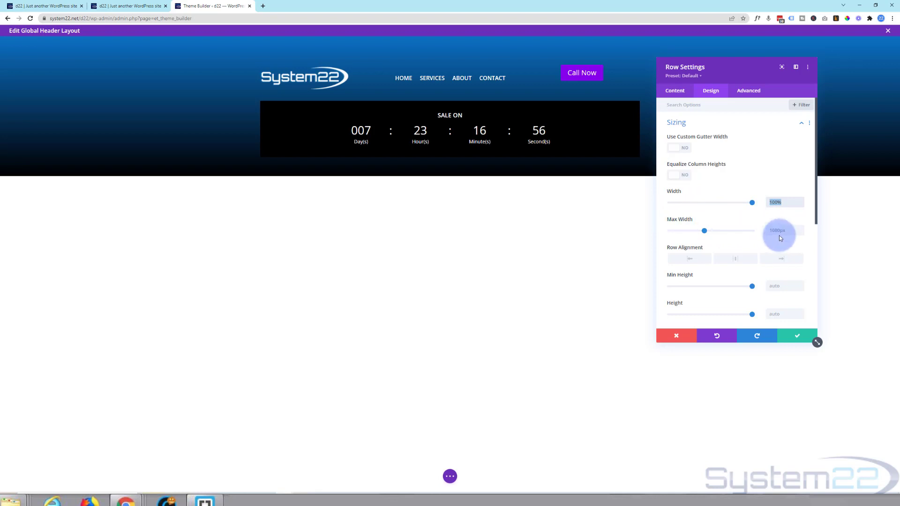
pyautogui.click(768, 233)
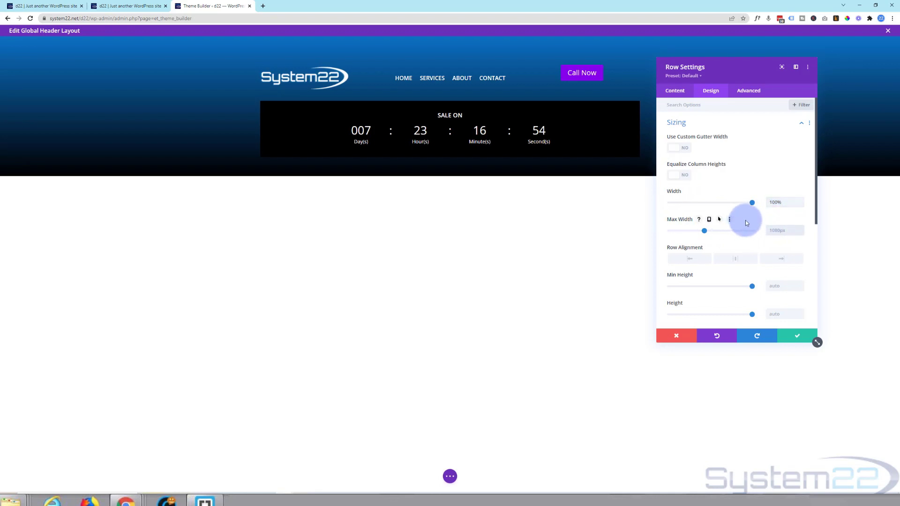
pyautogui.write('100%')
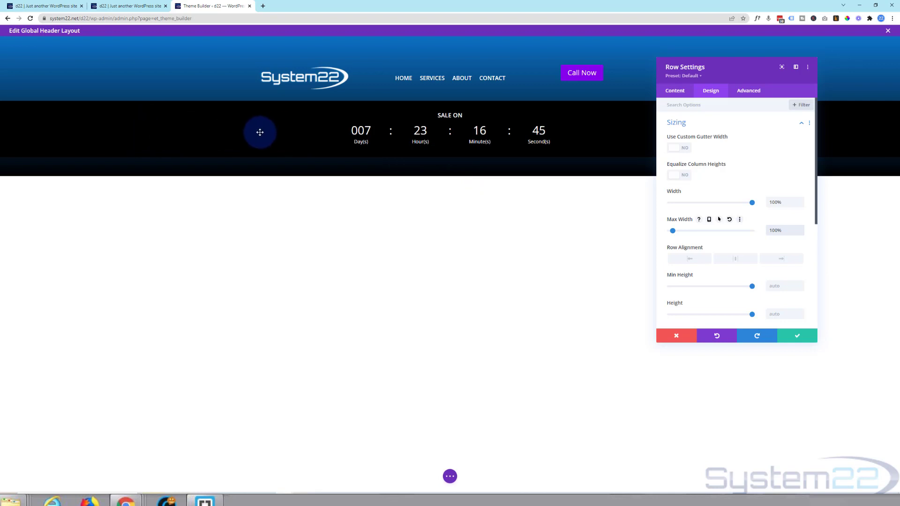
# - Save the row settings and move the countdown row above the menu row
pyautogui.click(801, 334)
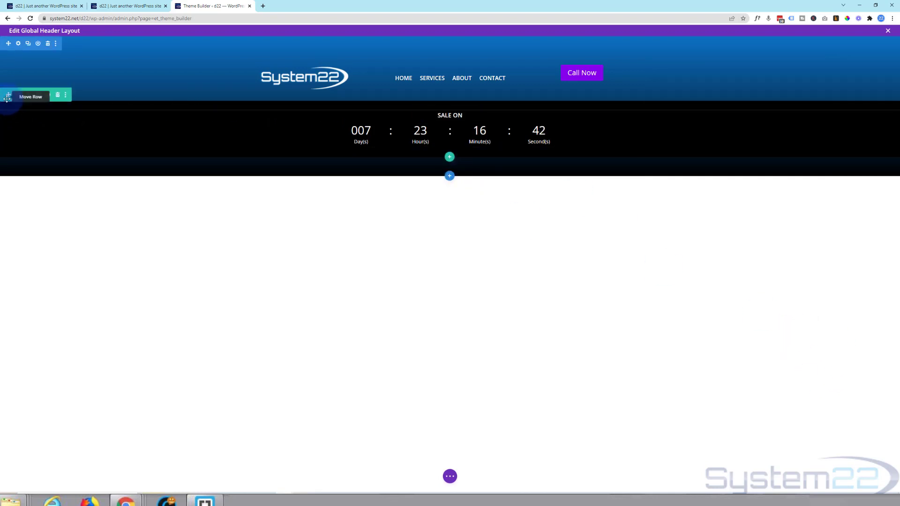
pyautogui.moveTo(8, 92); pyautogui.dragTo(144, 41)
pyautogui.moveTo(417, 68)
pyautogui.mouseDown()
pyautogui.moveTo(420, 44)
pyautogui.moveTo(420, 54)
pyautogui.mouseUp()
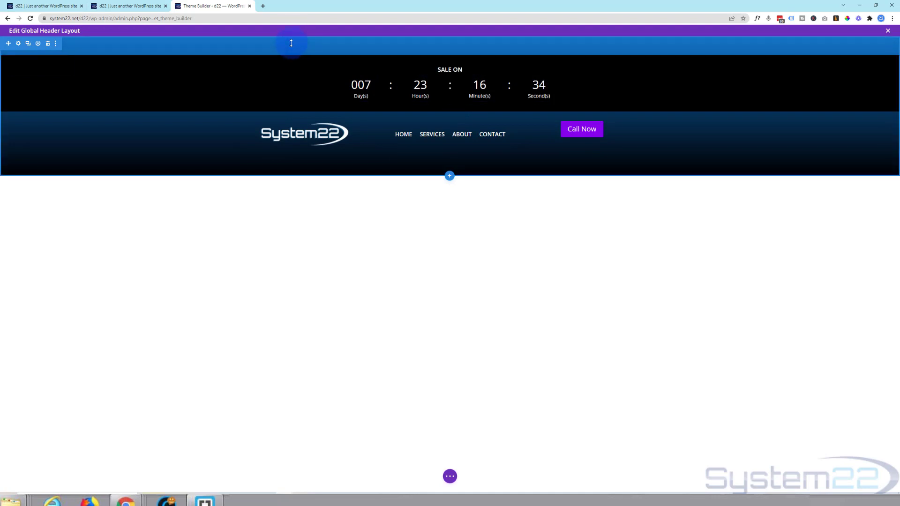
# - Set the header section's top and bottom padding to 0px and save
pyautogui.click(18, 44)
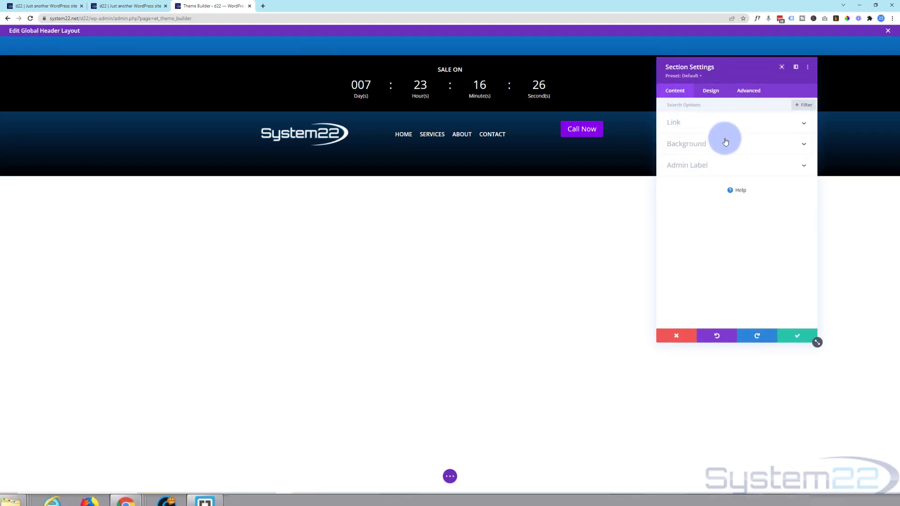
pyautogui.click(720, 92)
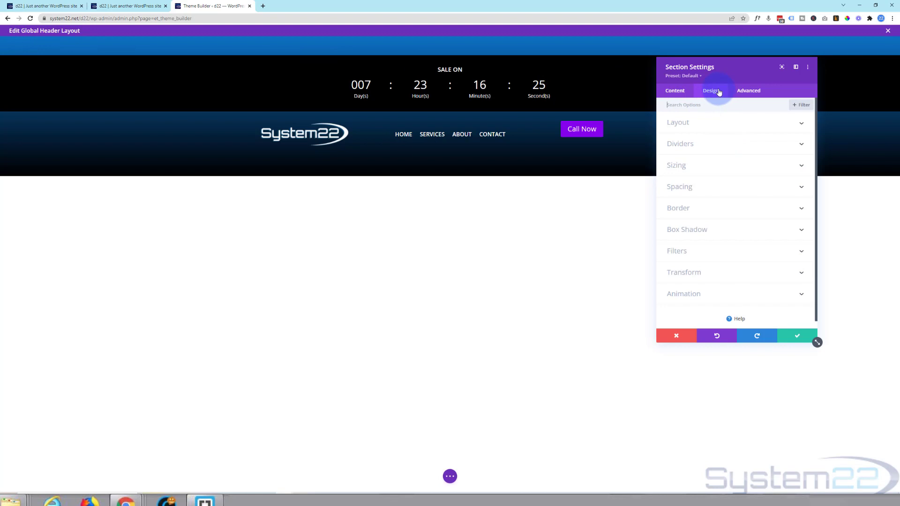
pyautogui.click(734, 188)
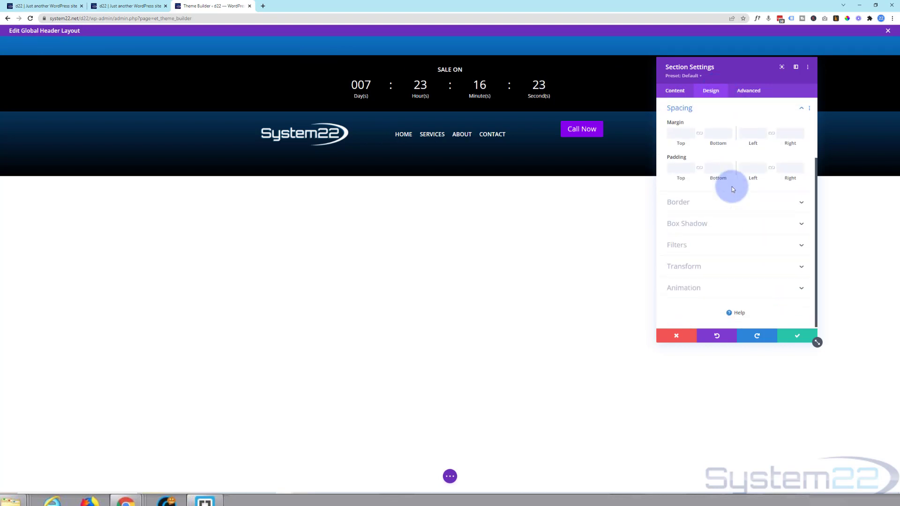
pyautogui.click(673, 180)
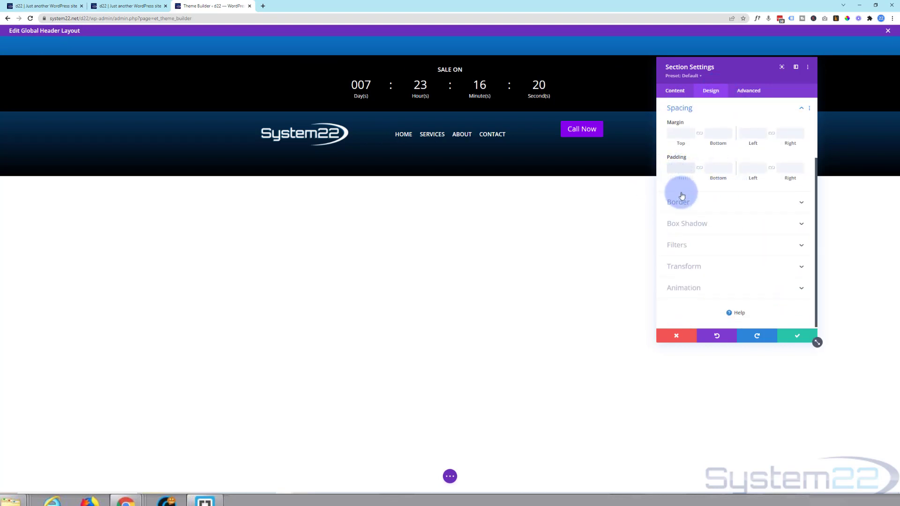
pyautogui.write('0px')
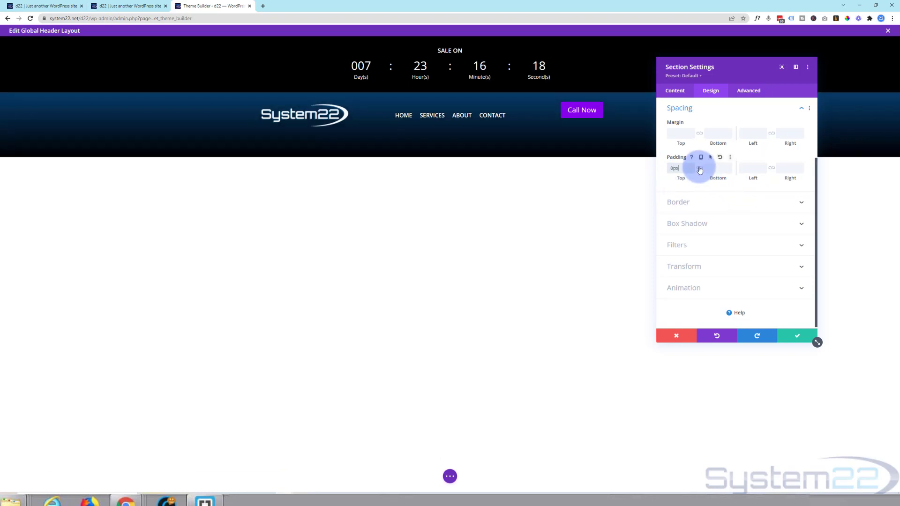
pyautogui.click(700, 169)
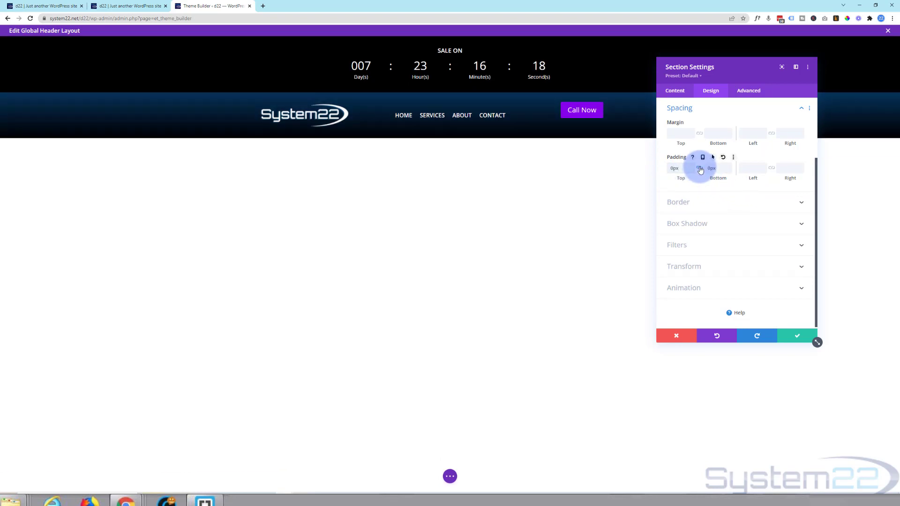
pyautogui.click(796, 336)
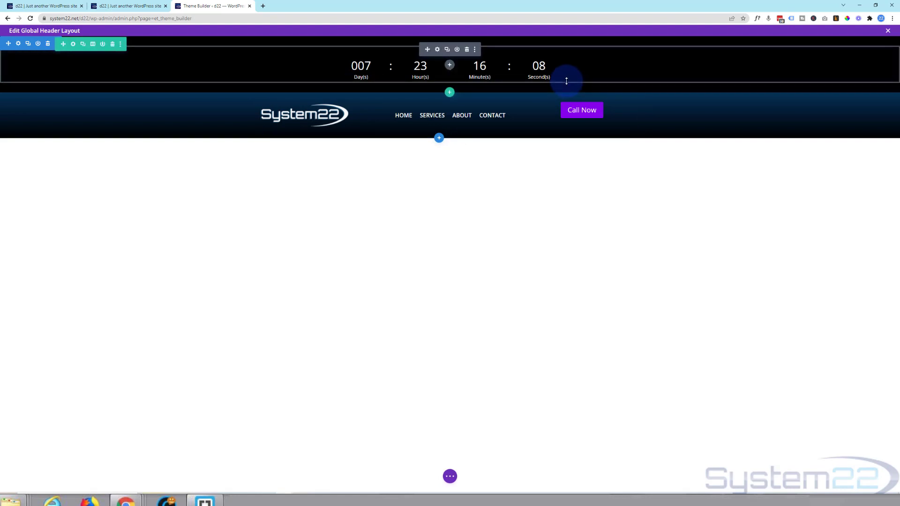
# - Set the black countdown row's top and bottom padding to 3px and save
pyautogui.click(73, 44)
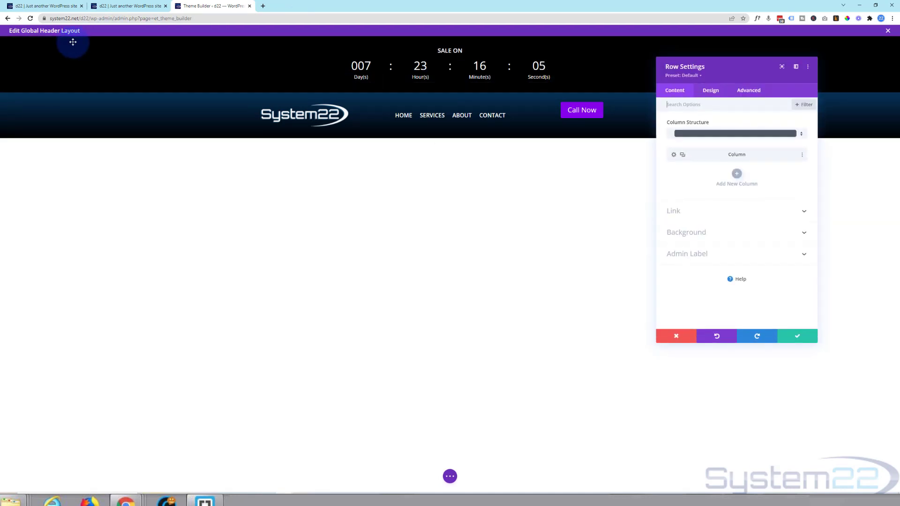
pyautogui.click(717, 92)
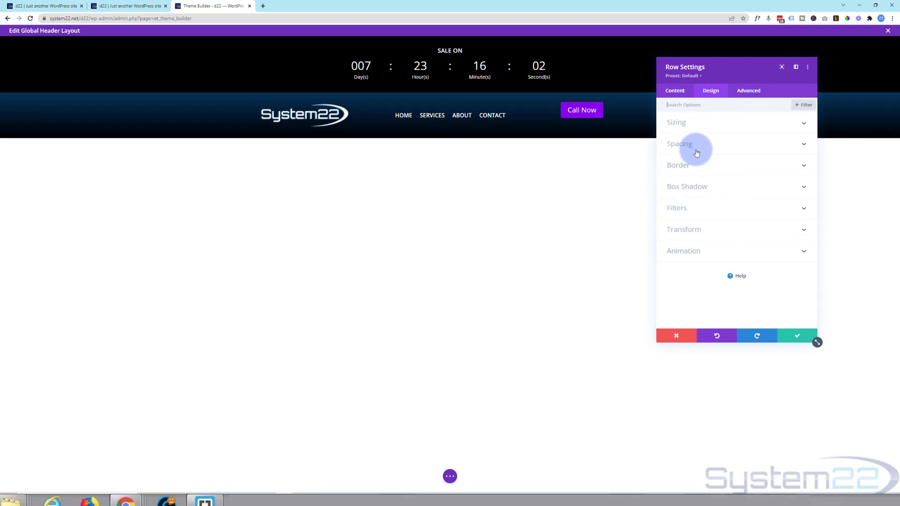
pyautogui.click(704, 146)
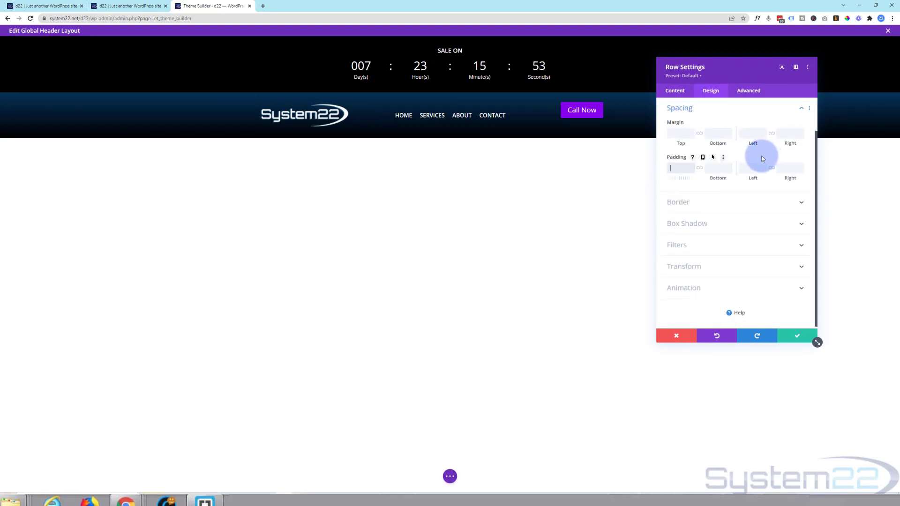
pyautogui.write('0px')
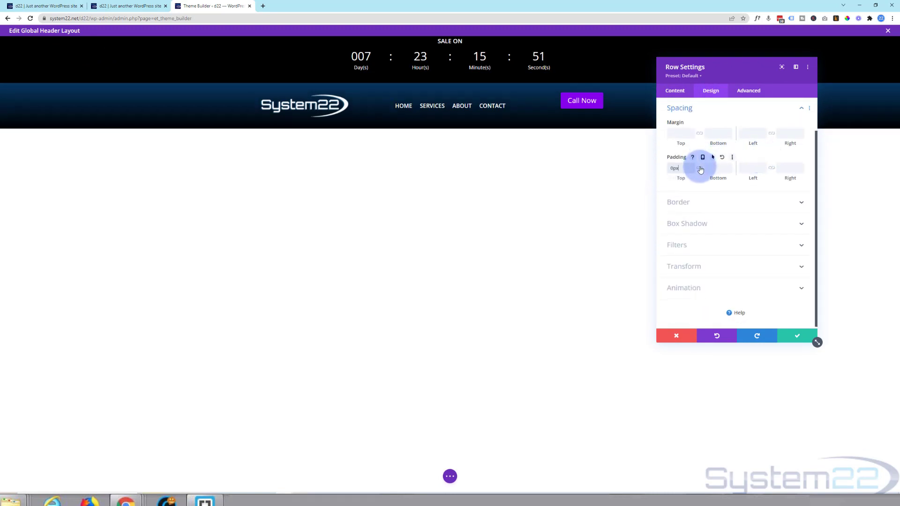
pyautogui.click(699, 168)
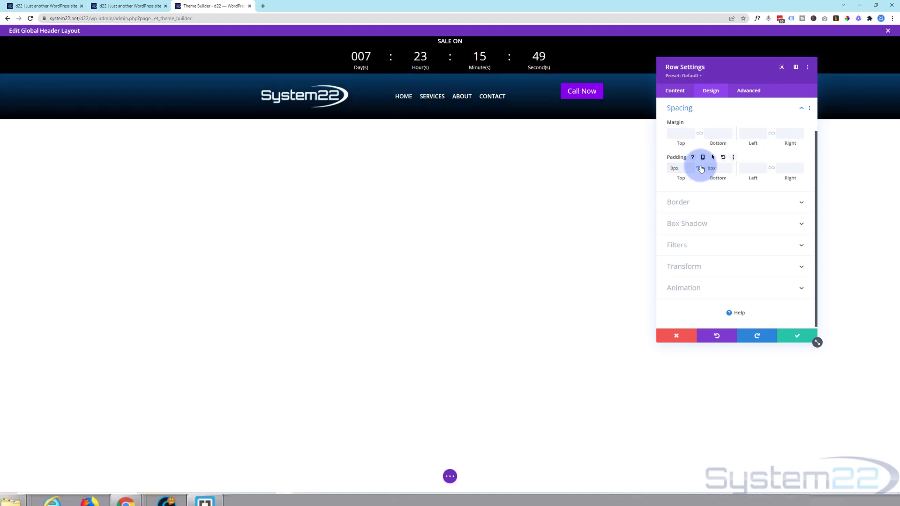
pyautogui.moveTo(671, 169); pyautogui.dragTo(738, 200)
pyautogui.click(701, 169)
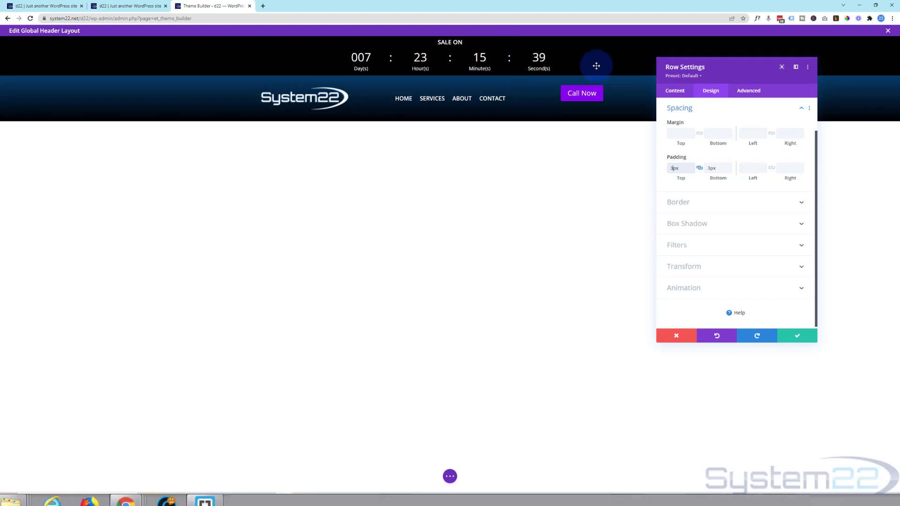
pyautogui.click(799, 338)
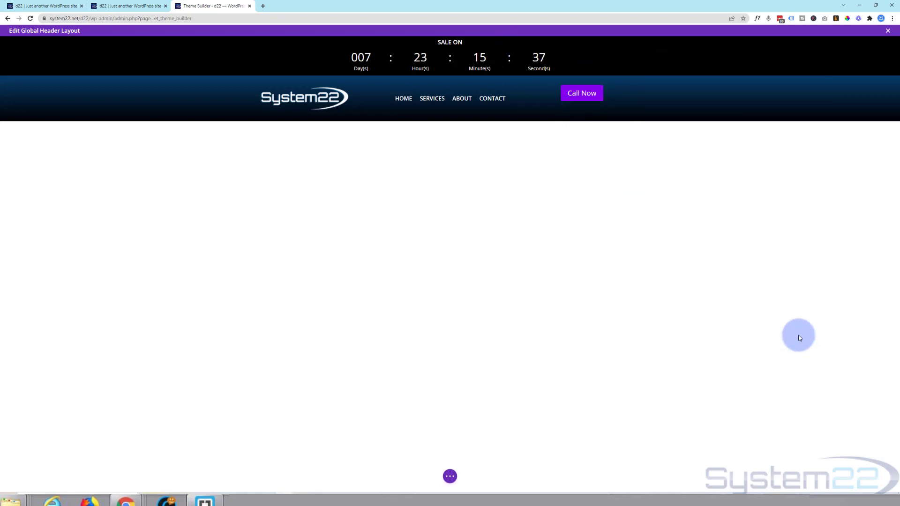
# - Clear the 10px top padding from the Call Now button
pyautogui.click(580, 97)
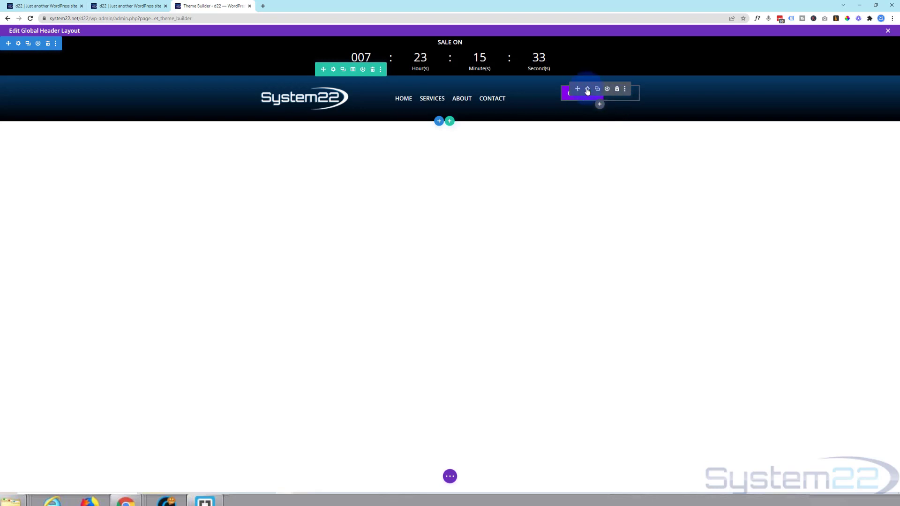
pyautogui.click(499, 246)
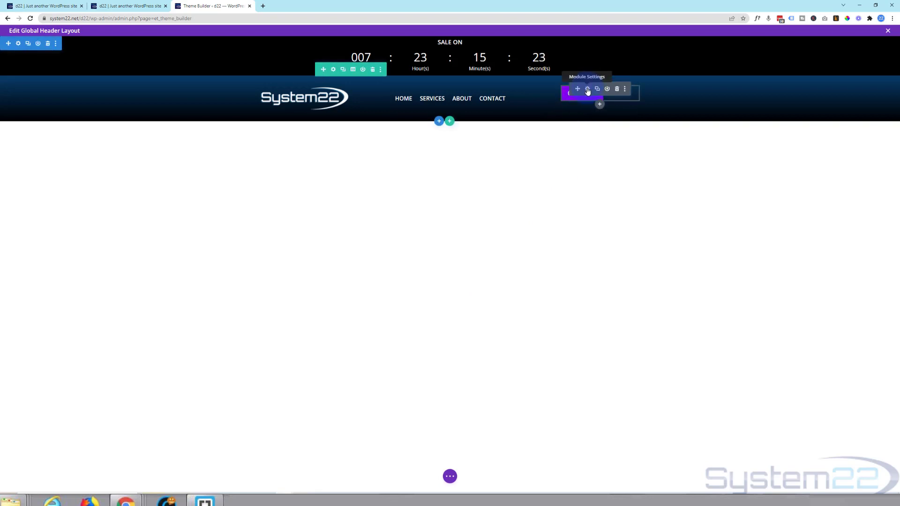
pyautogui.click(588, 89)
pyautogui.click(724, 127)
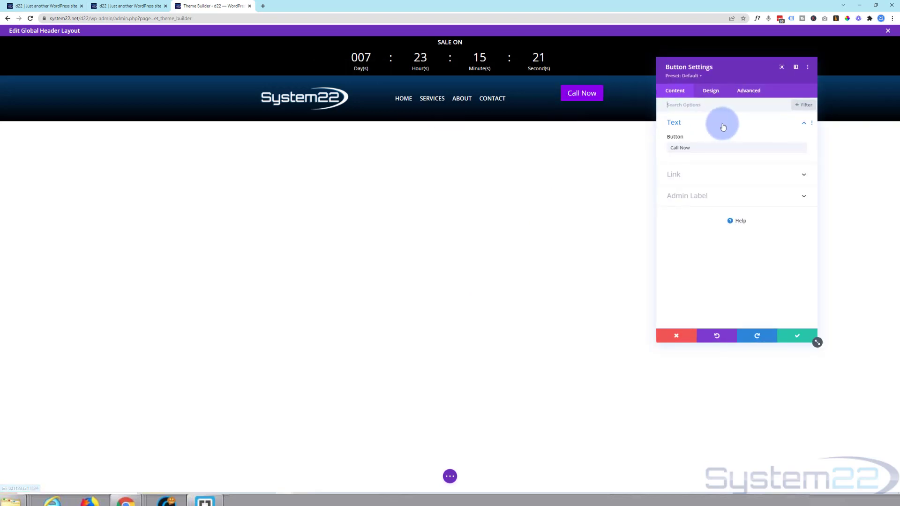
pyautogui.click(718, 91)
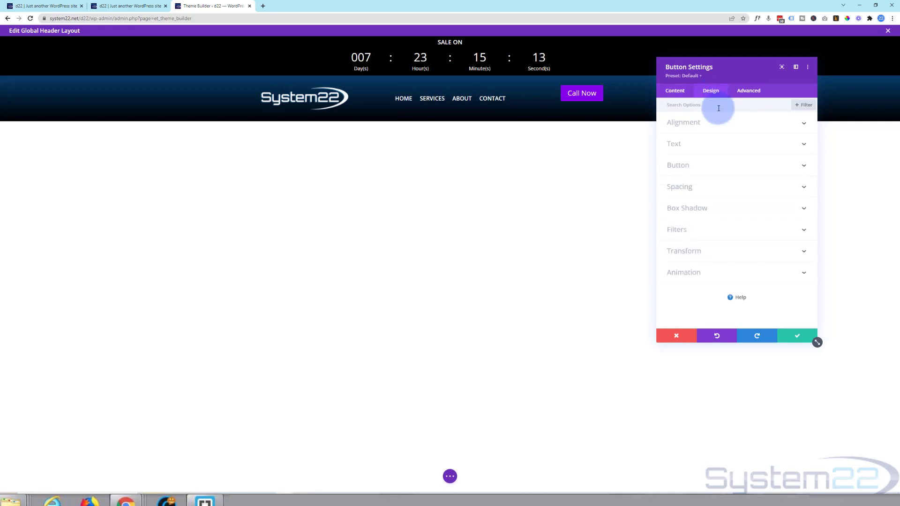
pyautogui.click(726, 187)
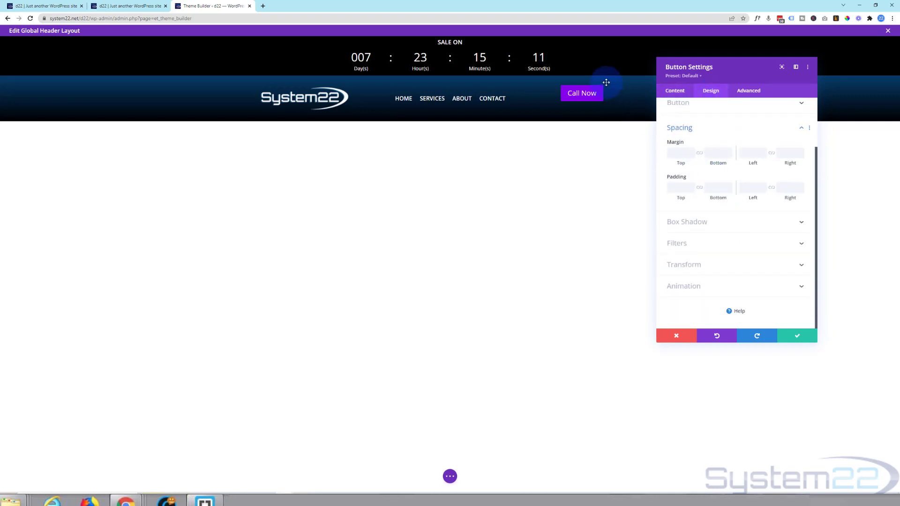
pyautogui.click(681, 187)
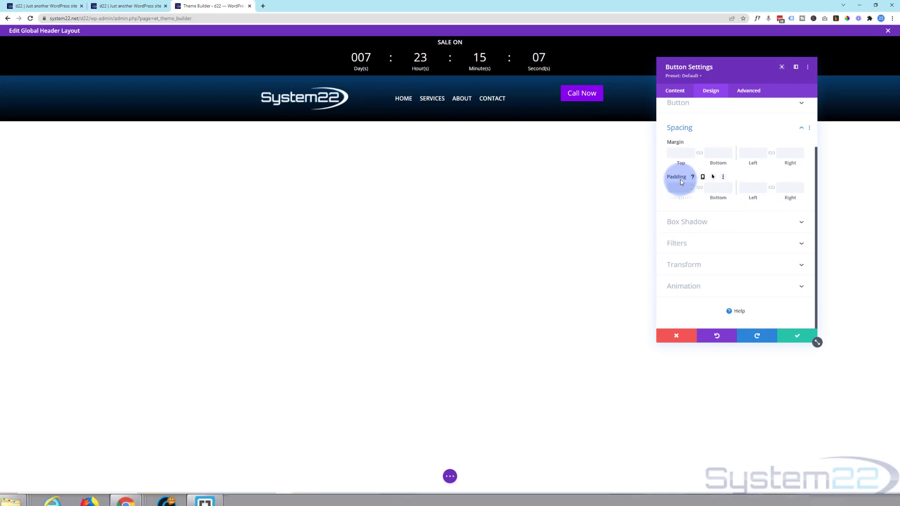
pyautogui.click(682, 184)
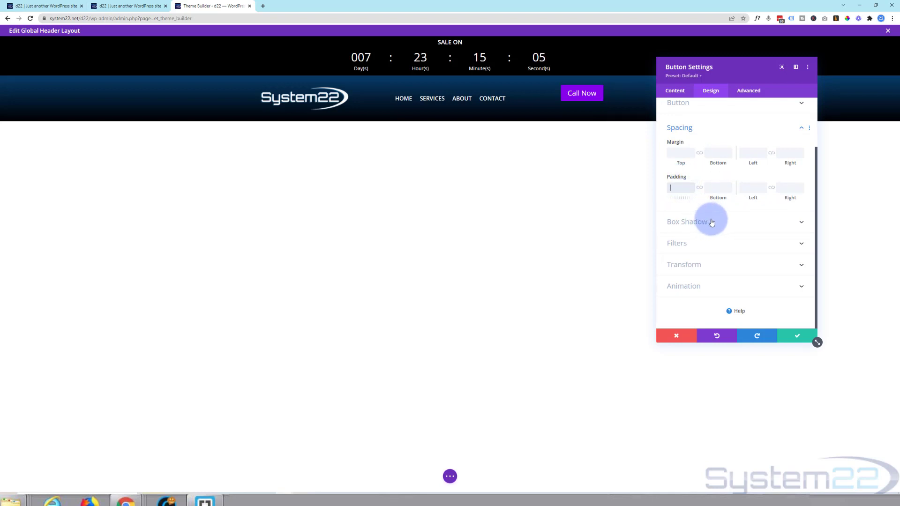
pyautogui.write('10')
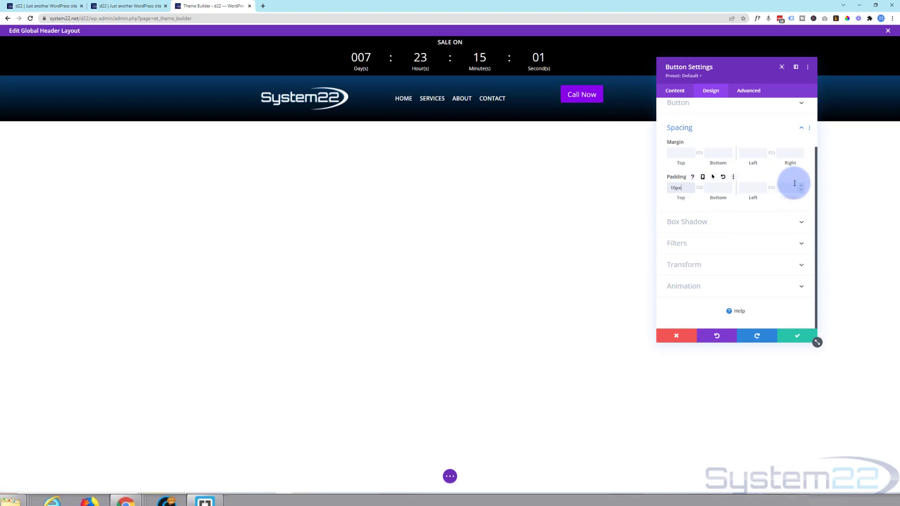
pyautogui.moveTo(683, 188); pyautogui.dragTo(655, 188)
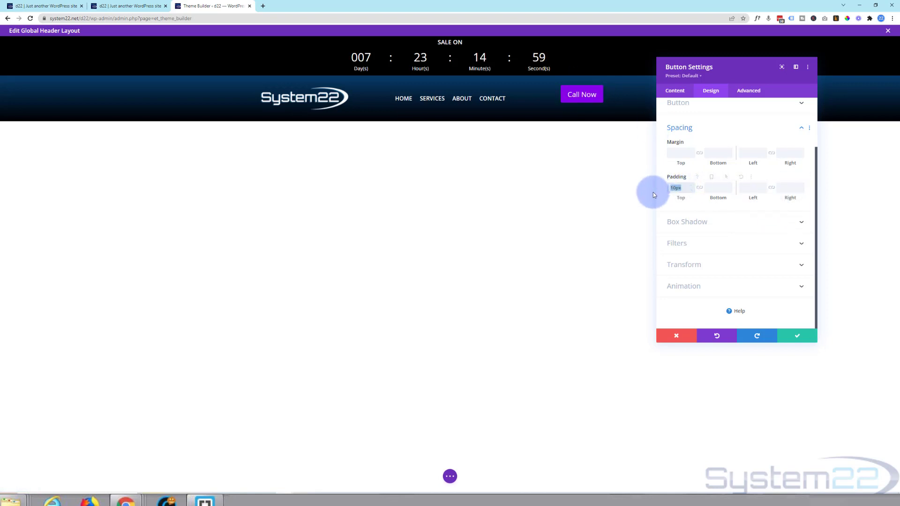
pyautogui.press('BackSpace')
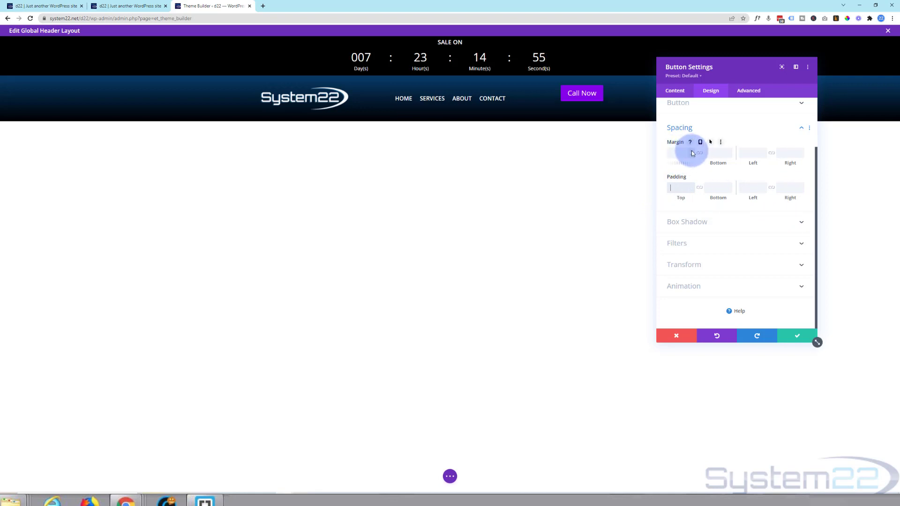
# - Give the Call Now button a 9px top margin and apply the settings
pyautogui.click(692, 153)
pyautogui.write('7px')
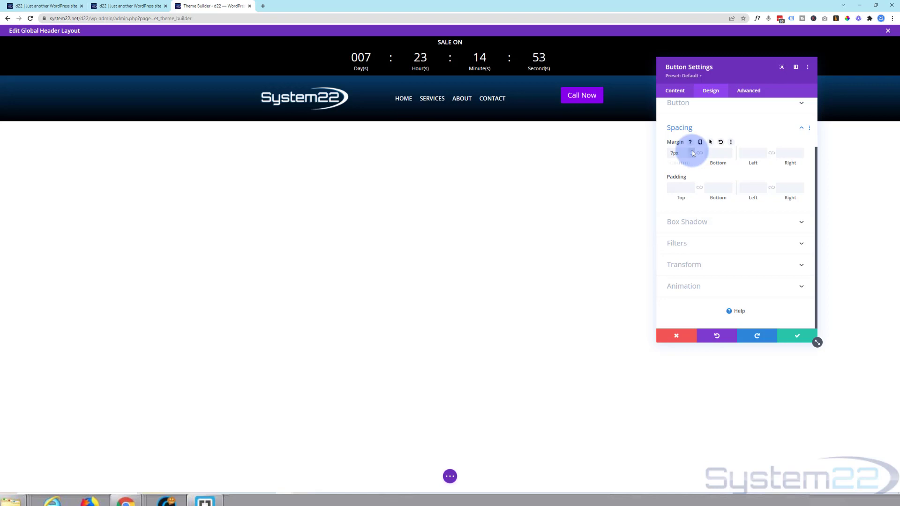
pyautogui.press('Up')
pyautogui.press('Up')
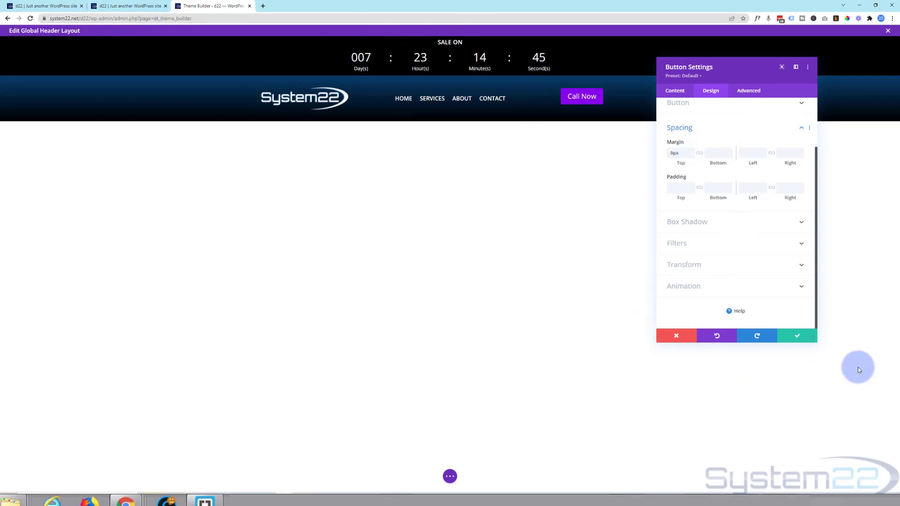
pyautogui.click(798, 336)
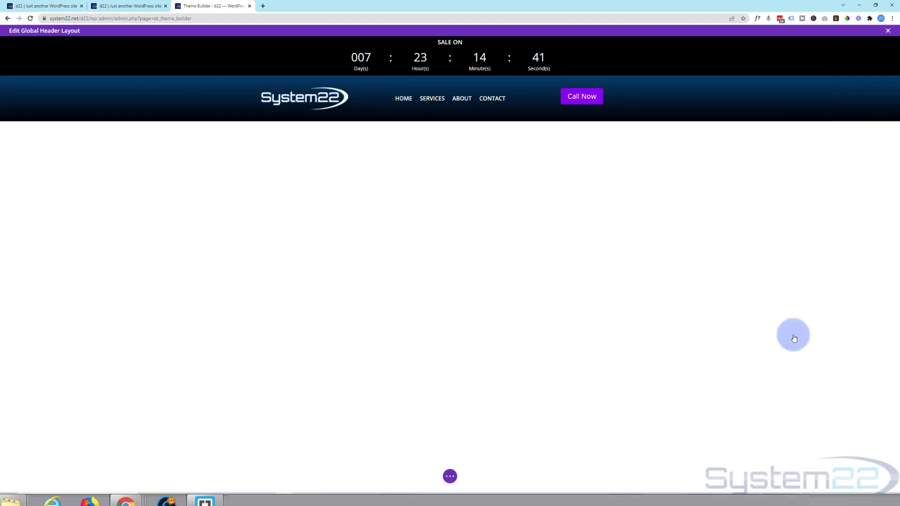
pyautogui.click(450, 477)
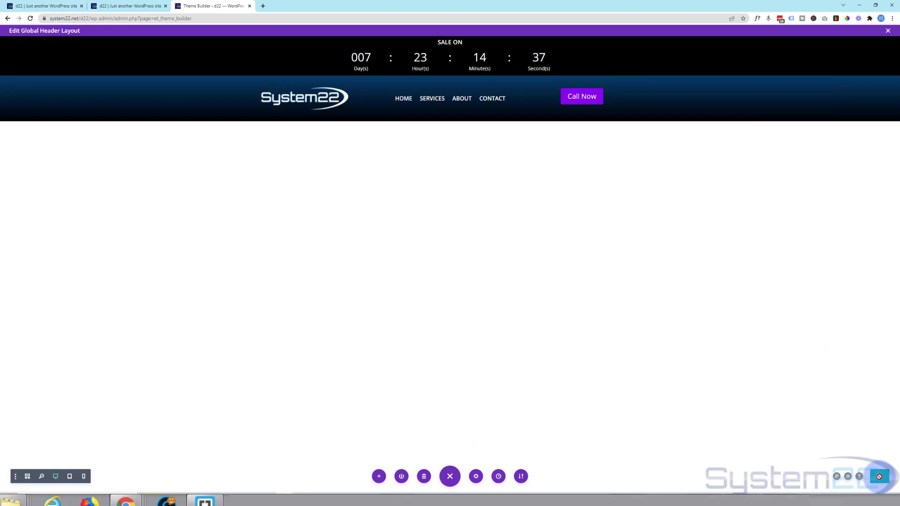
# - Exit the global header layout and save the Theme Builder changes
pyautogui.click(888, 33)
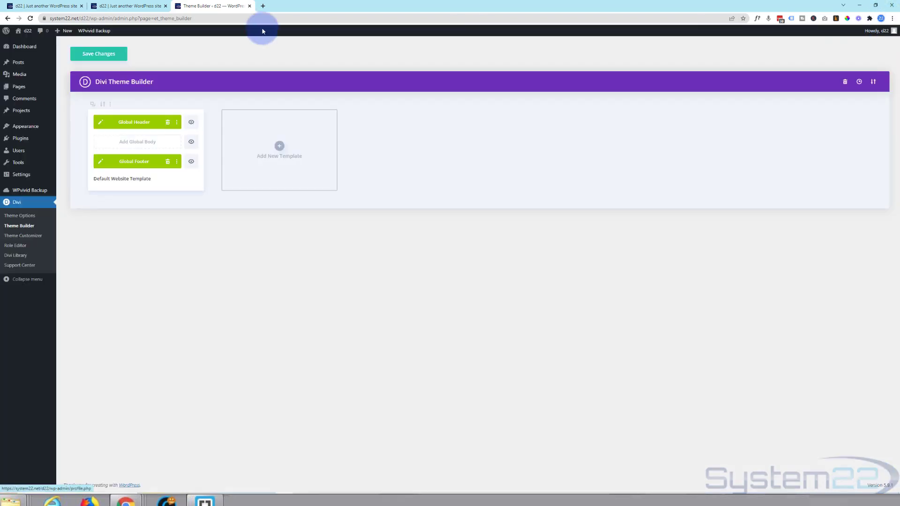
pyautogui.click(106, 55)
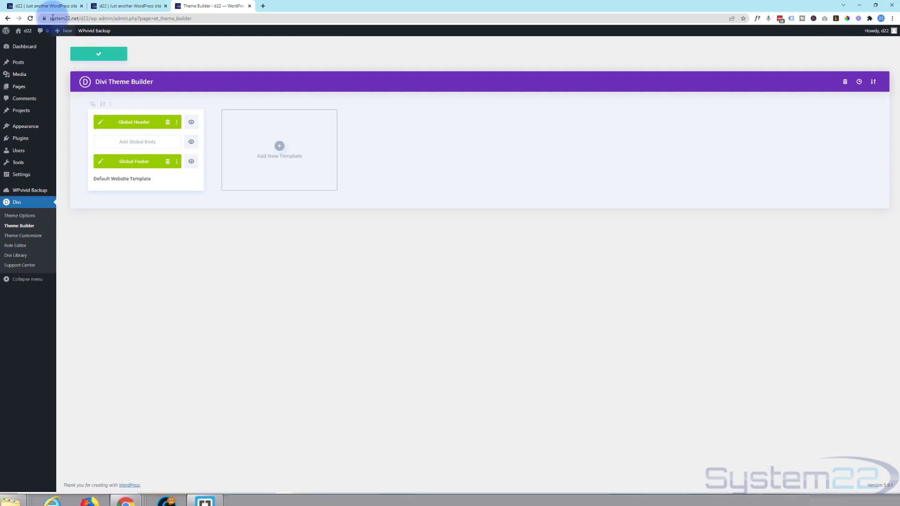
# - Switch to the site's front page and scroll through it to check the SALE ON header
pyautogui.click(44, 6)
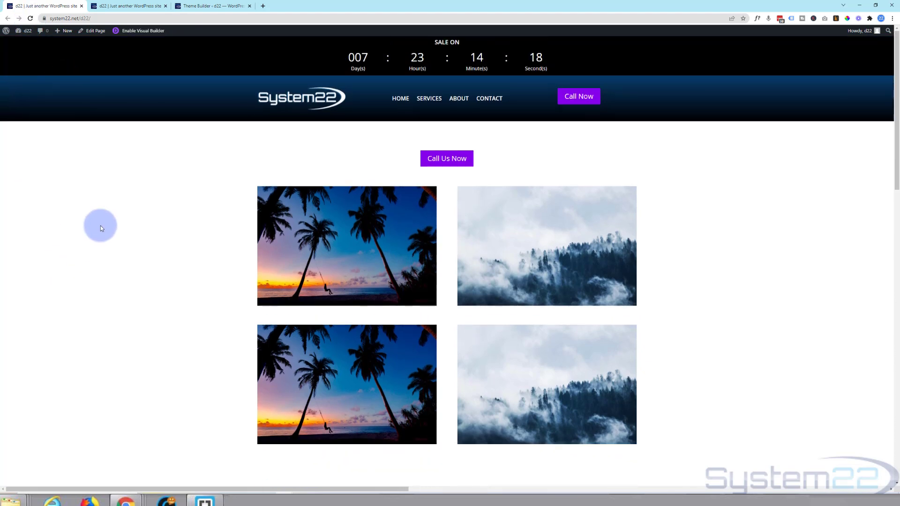
pyautogui.scroll(-8, 100, 226)
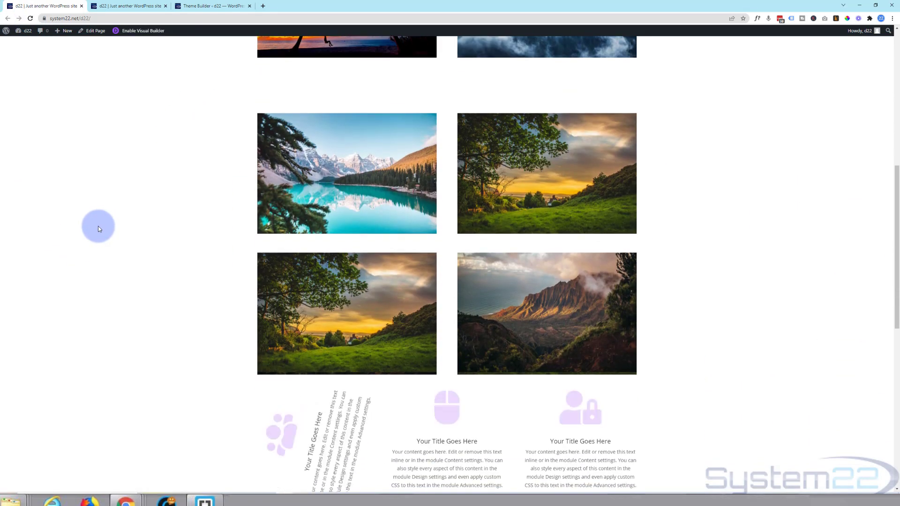
pyautogui.scroll(-6, 97, 227)
pyautogui.scroll(4, 97, 227)
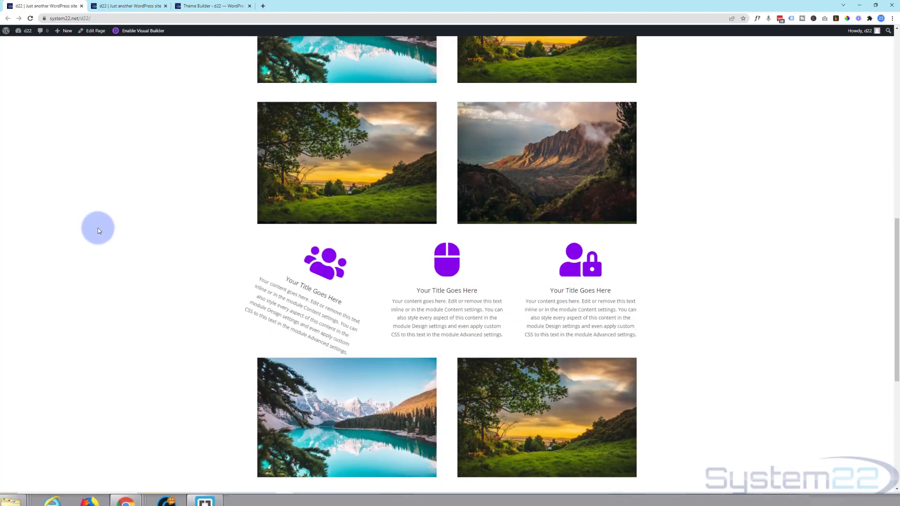
pyautogui.scroll(4, 98, 231)
pyautogui.scroll(6, 96, 235)
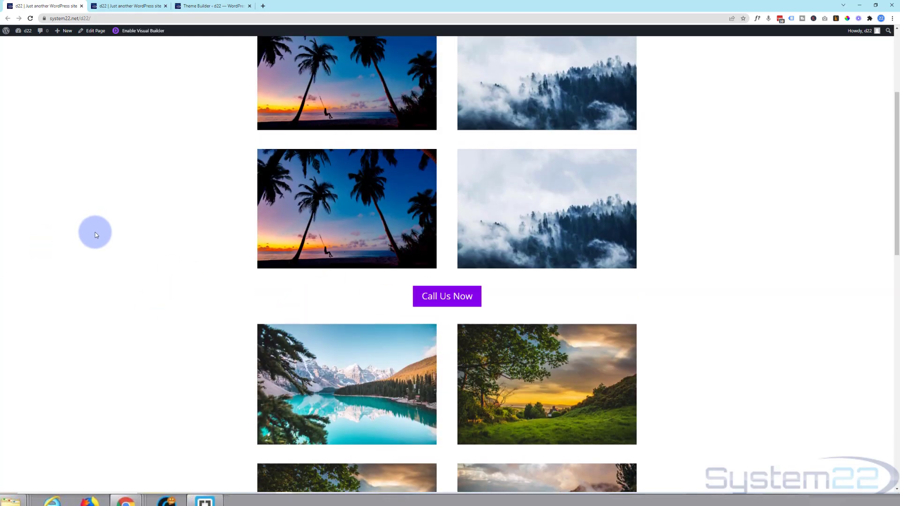
pyautogui.scroll(-5, 95, 234)
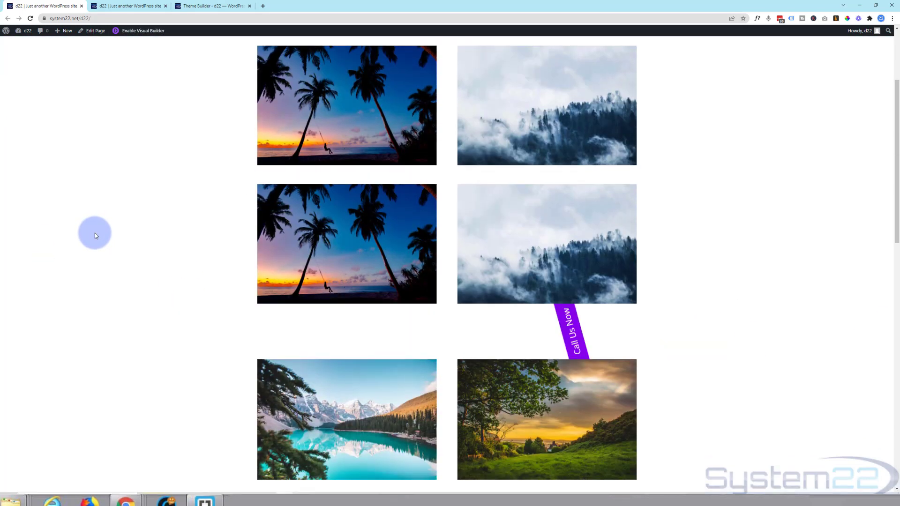
pyautogui.scroll(5, 91, 236)
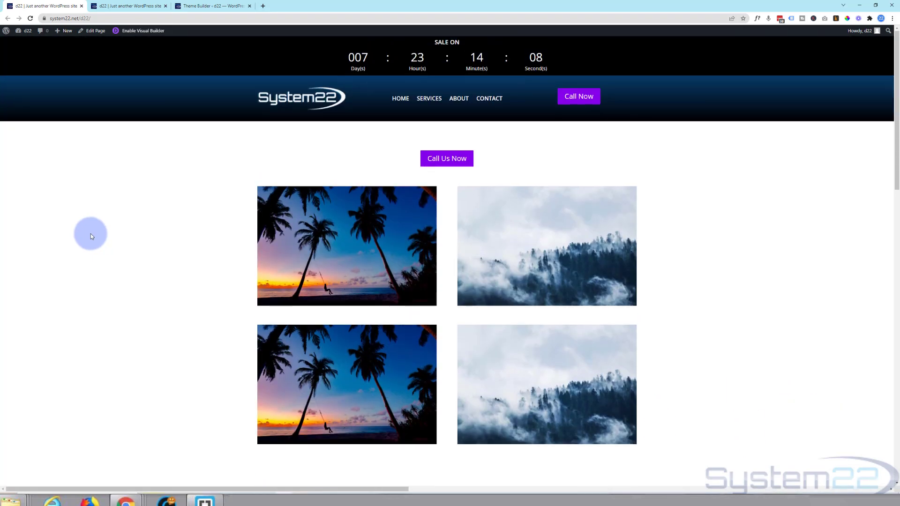
pyautogui.scroll(-3, 92, 237)
pyautogui.scroll(3, 93, 237)
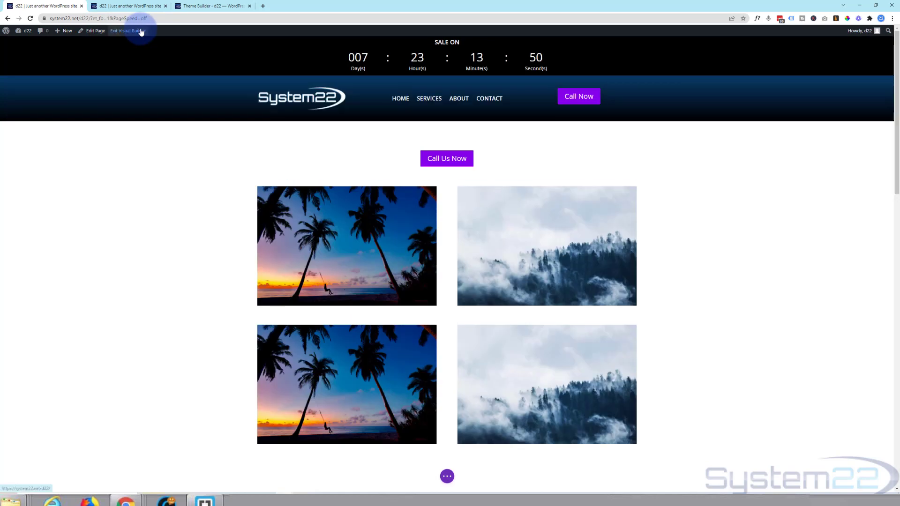
# - Open the front page's header template for editing in the Visual Builder
pyautogui.moveTo(181, 76)
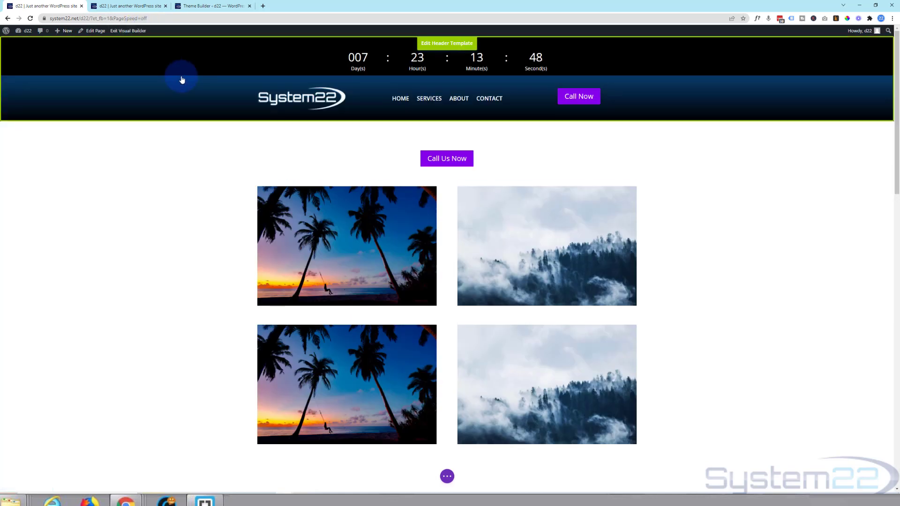
pyautogui.scroll(-10, 193, 239)
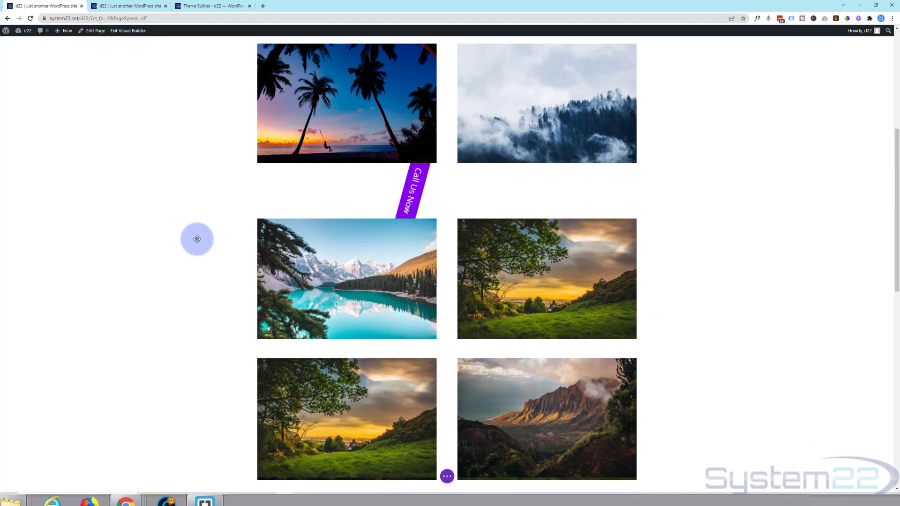
pyautogui.scroll(-5, 198, 240)
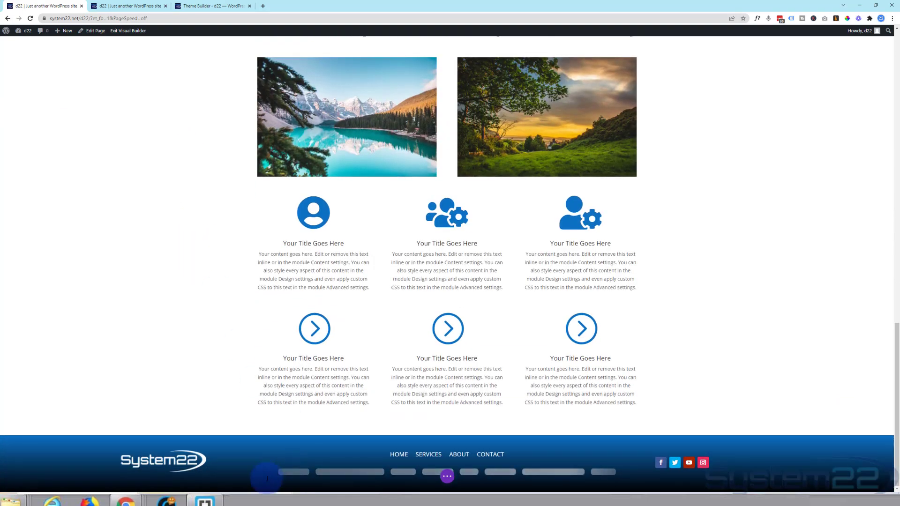
pyautogui.moveTo(265, 468)
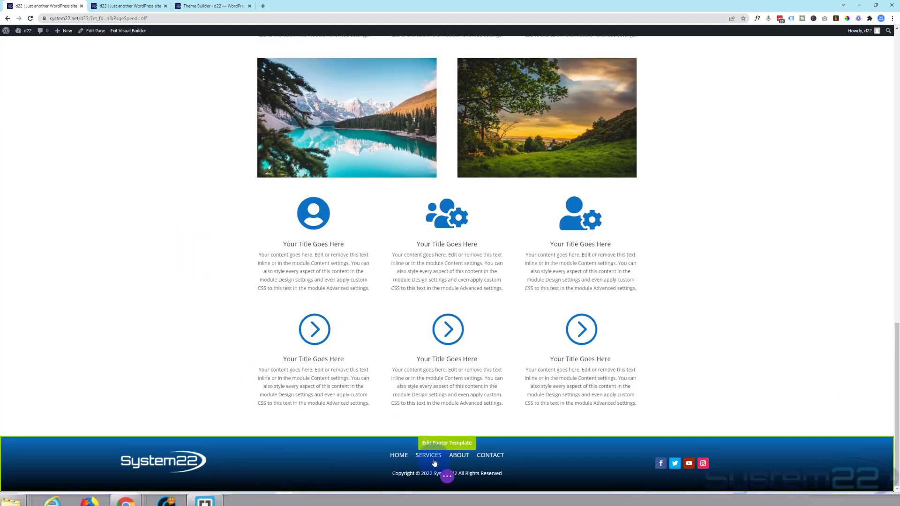
pyautogui.scroll(10, 176, 191)
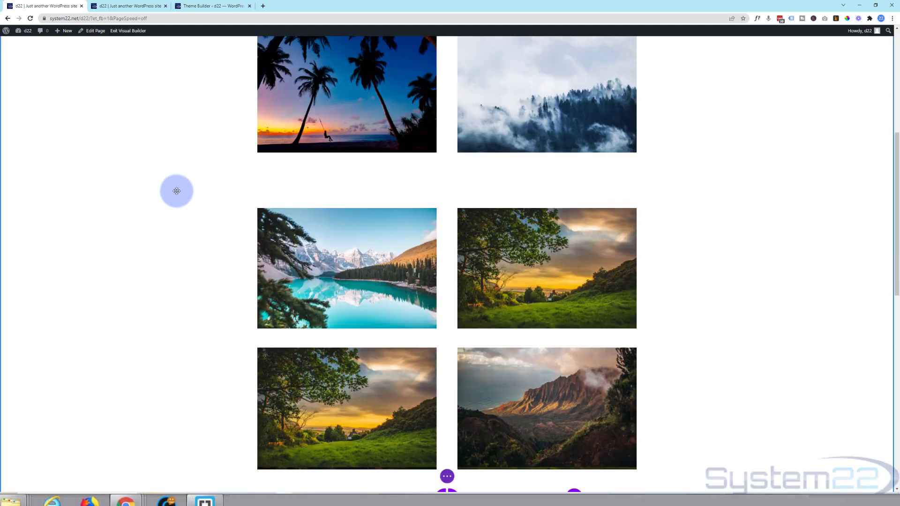
pyautogui.scroll(10, 177, 191)
pyautogui.moveTo(94, 55)
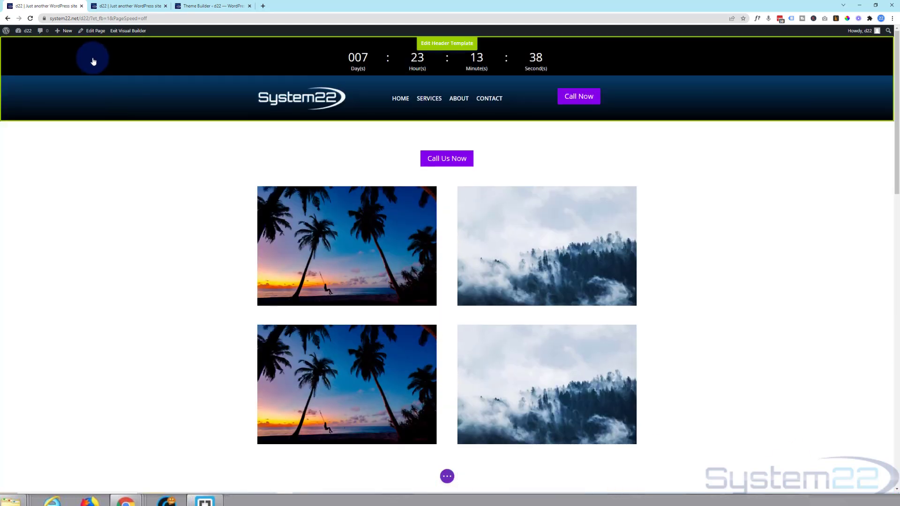
pyautogui.click(447, 44)
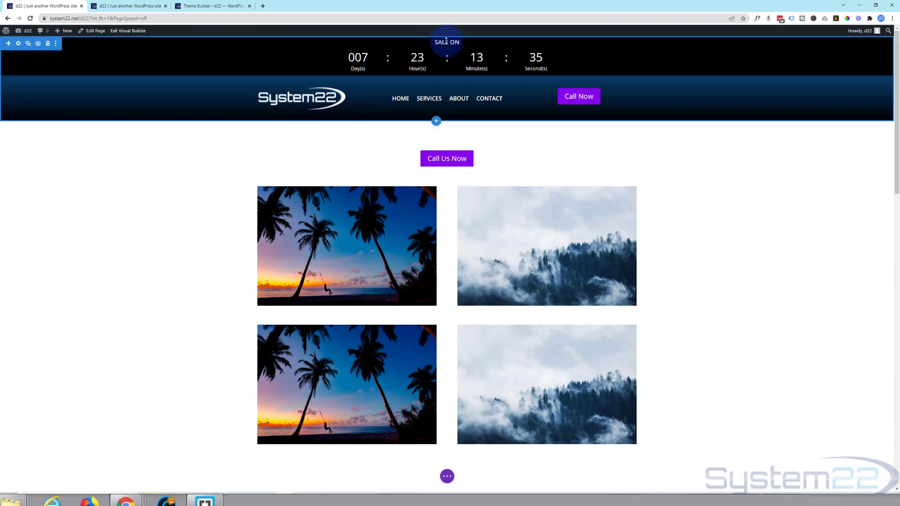
# - Set the header section's Sticky Position to Stick to Top and bring up the page save options
pyautogui.click(18, 44)
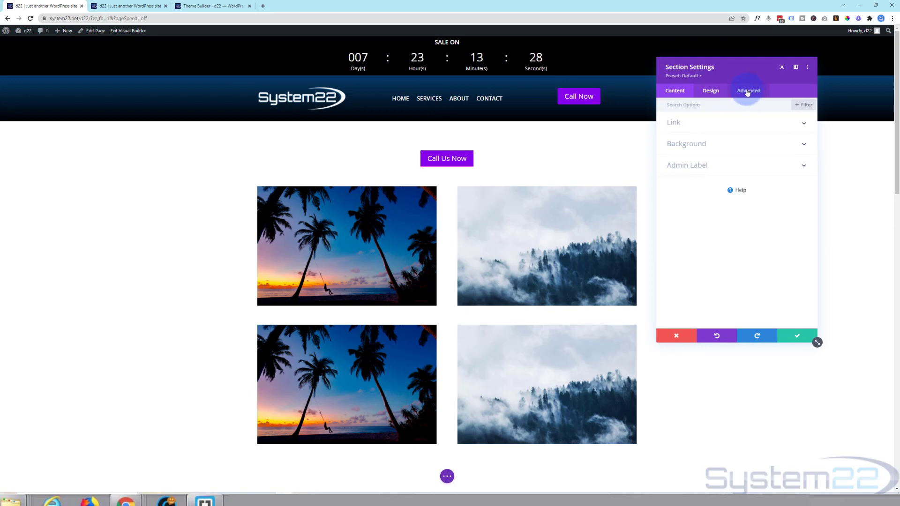
pyautogui.click(748, 92)
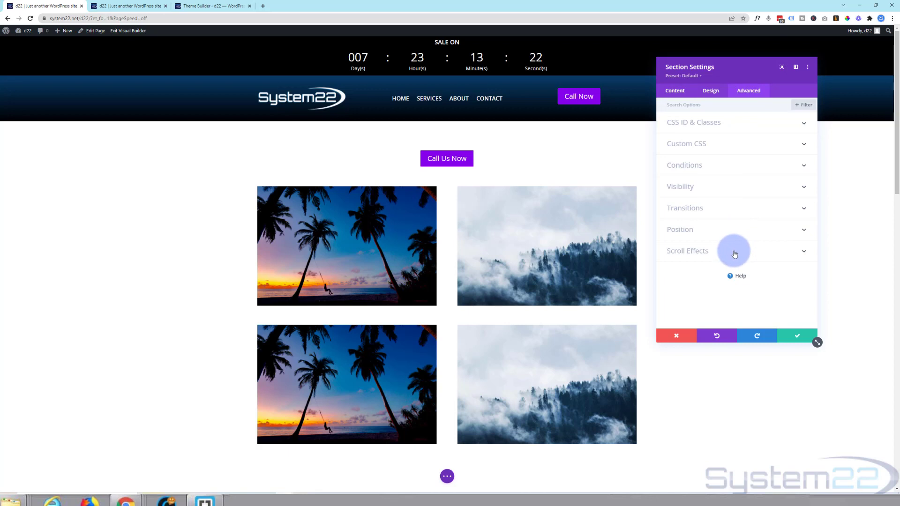
pyautogui.click(734, 254)
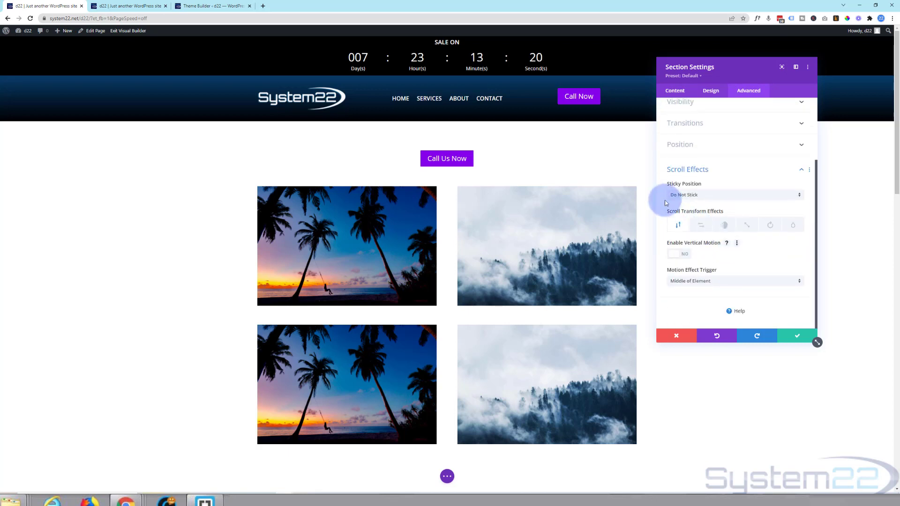
pyautogui.click(706, 195)
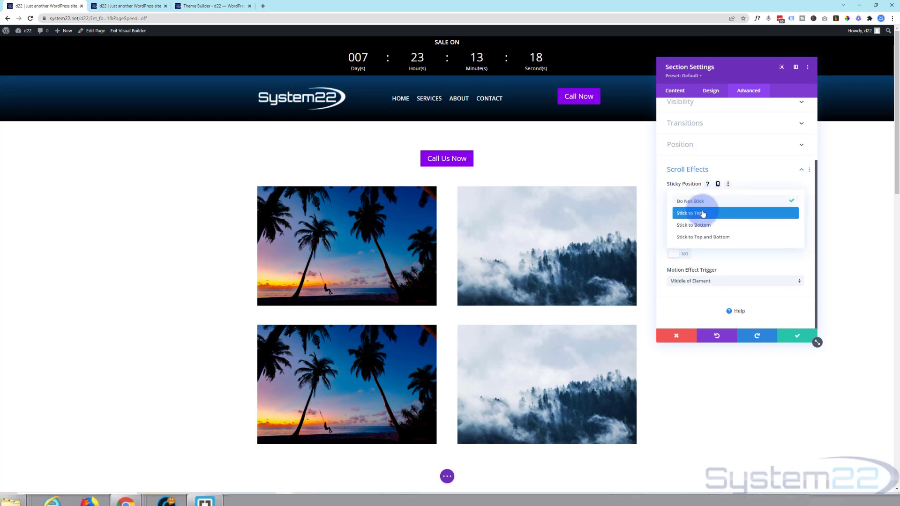
pyautogui.click(703, 214)
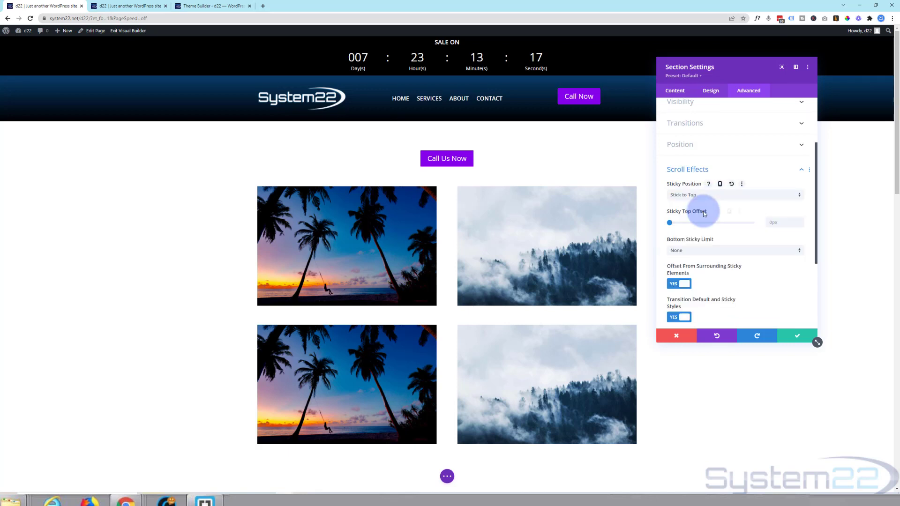
pyautogui.click(795, 336)
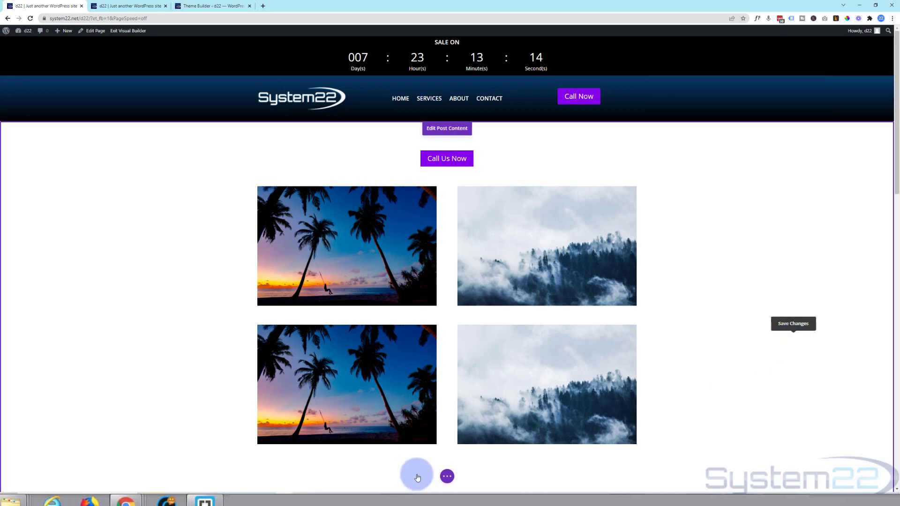
pyautogui.click(448, 477)
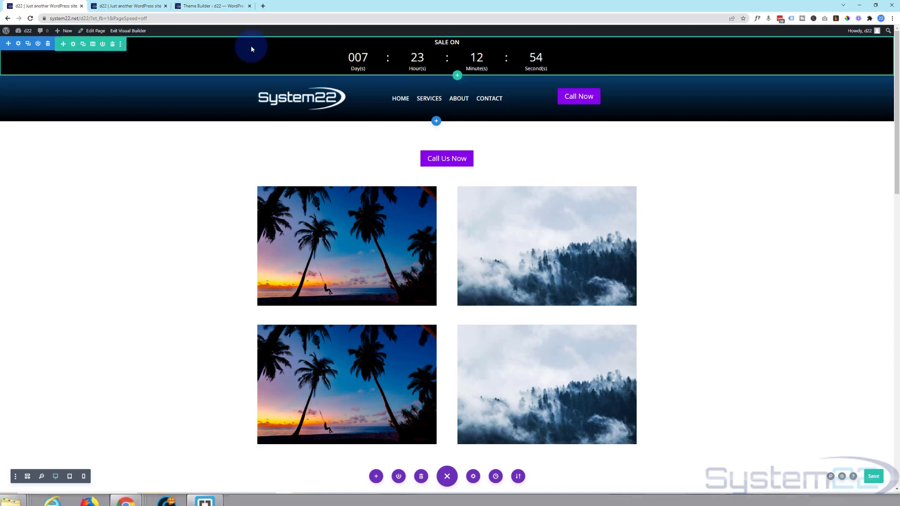
# - Switch the countdown's Module Link Target to In The New Tab, back to In The Same Window, then save
pyautogui.click(435, 42)
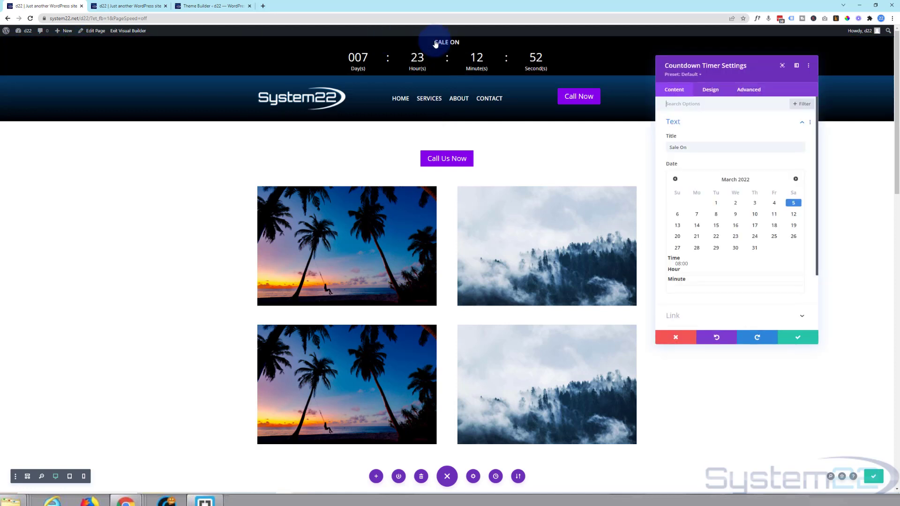
pyautogui.scroll(-2, 703, 237)
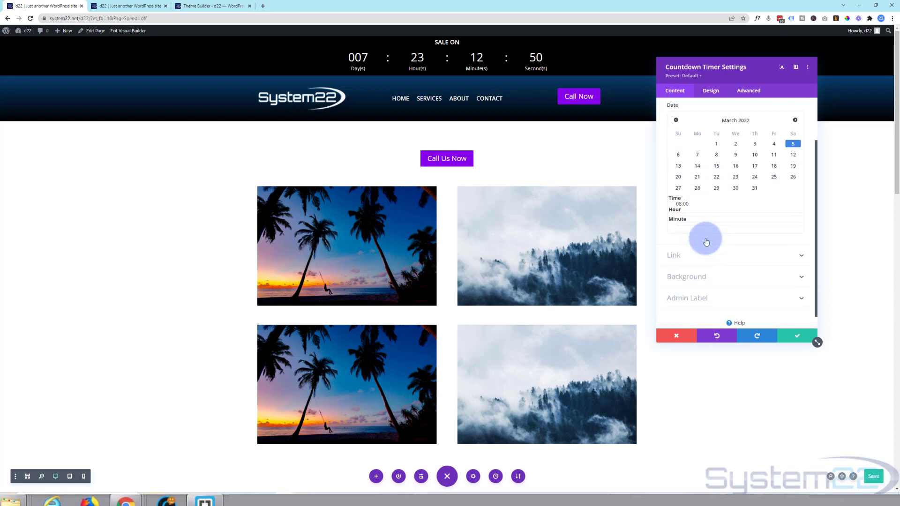
pyautogui.click(703, 241)
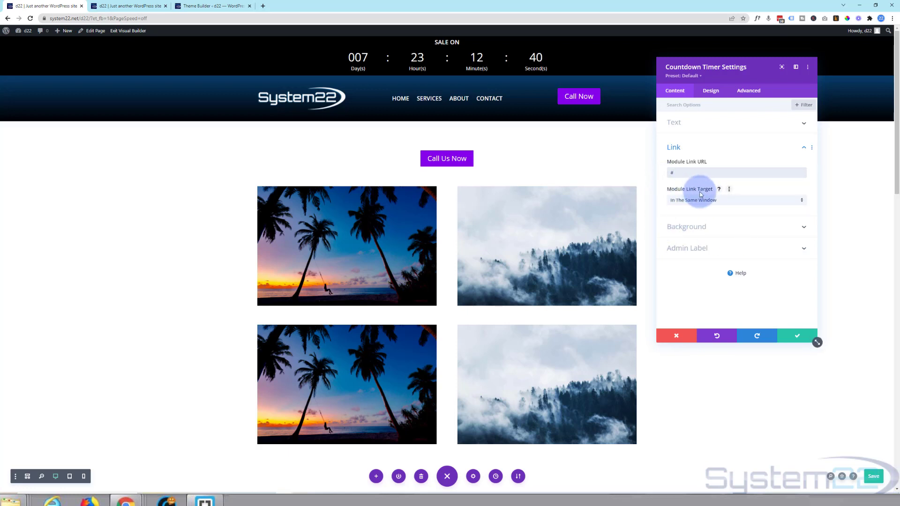
pyautogui.click(739, 206)
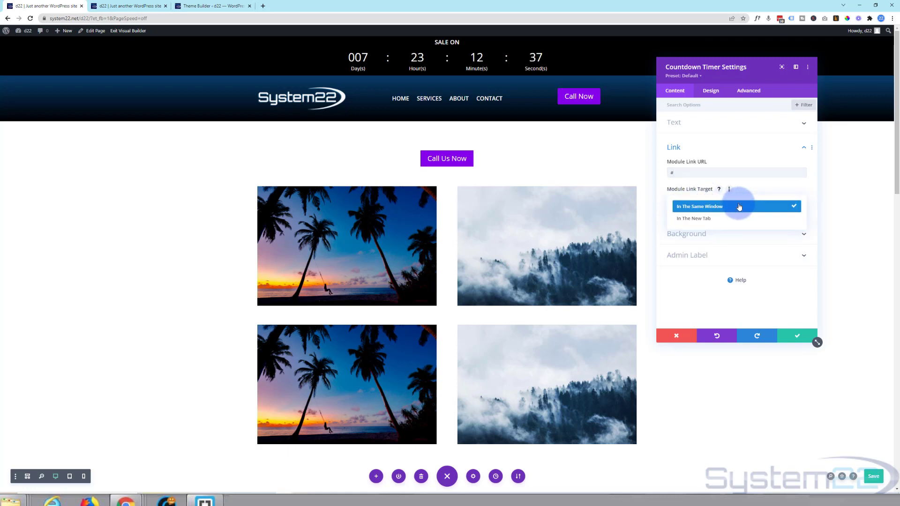
pyautogui.click(701, 219)
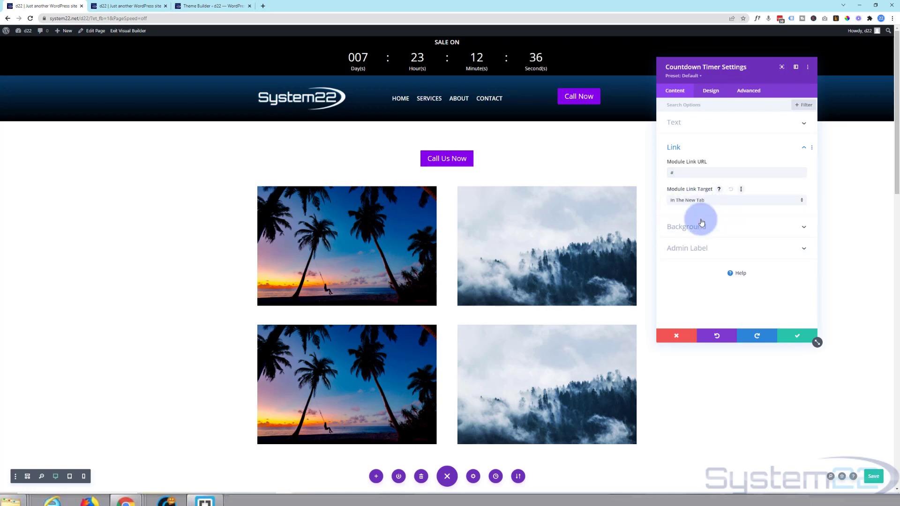
pyautogui.click(717, 201)
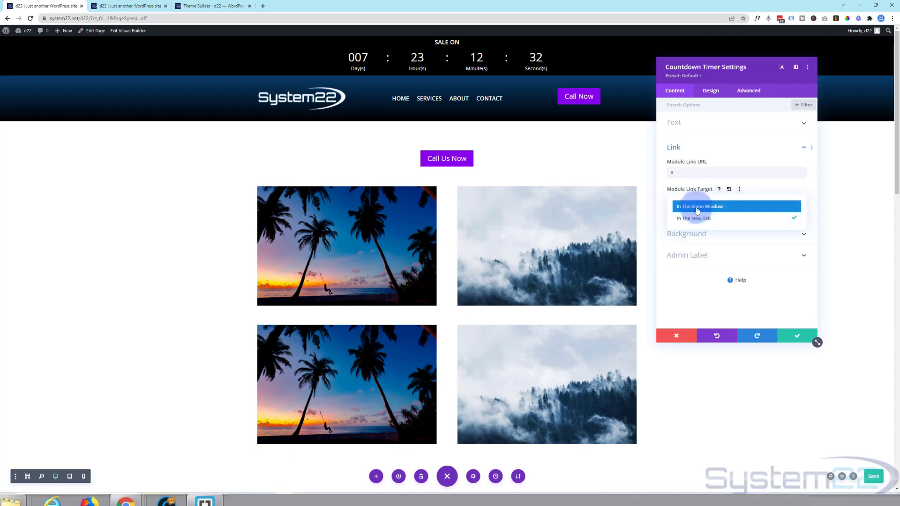
pyautogui.click(697, 207)
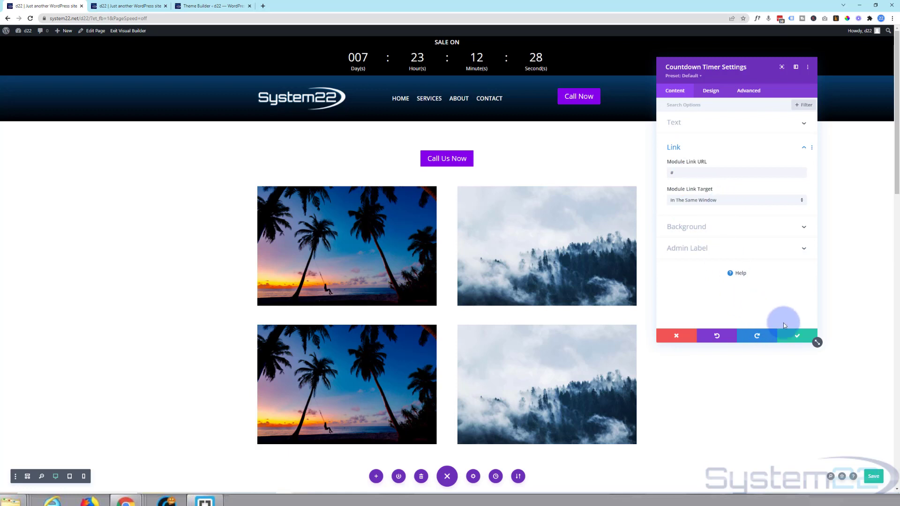
pyautogui.click(799, 336)
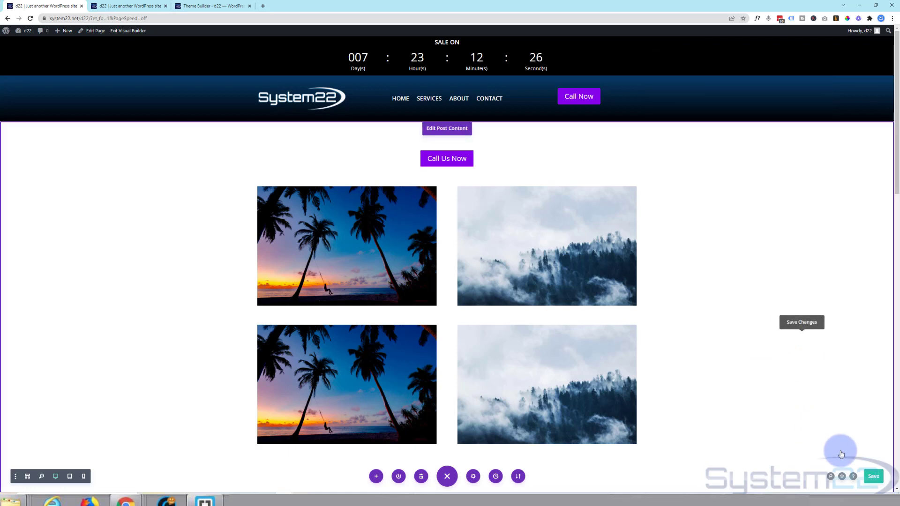
pyautogui.click(874, 477)
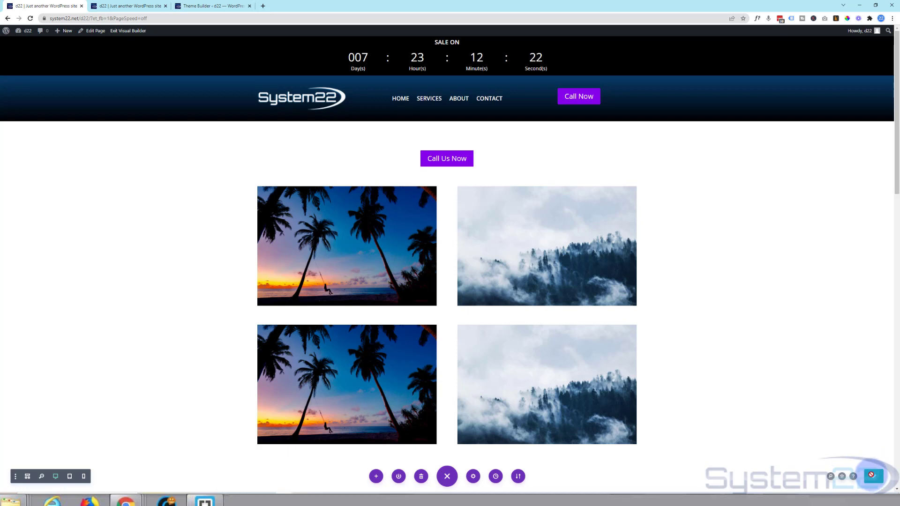
# - Exit the Visual Builder and scroll the live d22 homepage to confirm the SALE ON header stays pinned
pyautogui.click(131, 32)
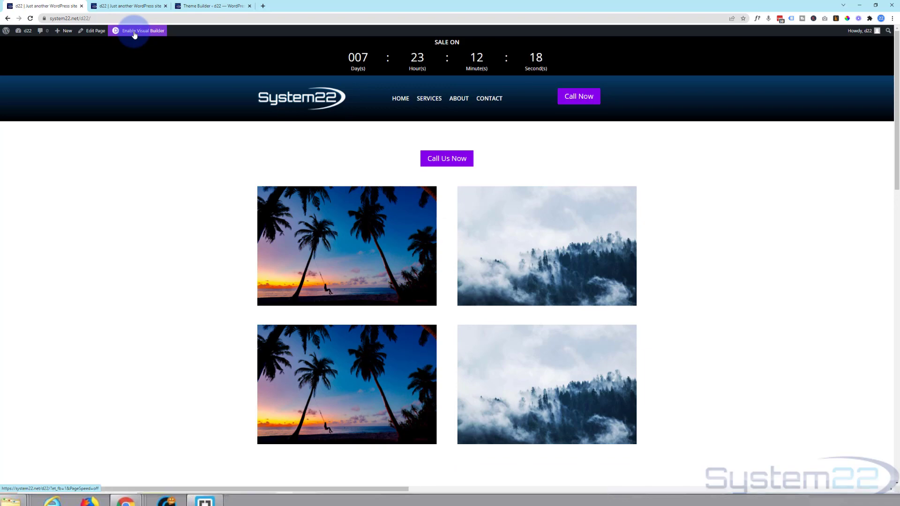
pyautogui.scroll(-8, 149, 232)
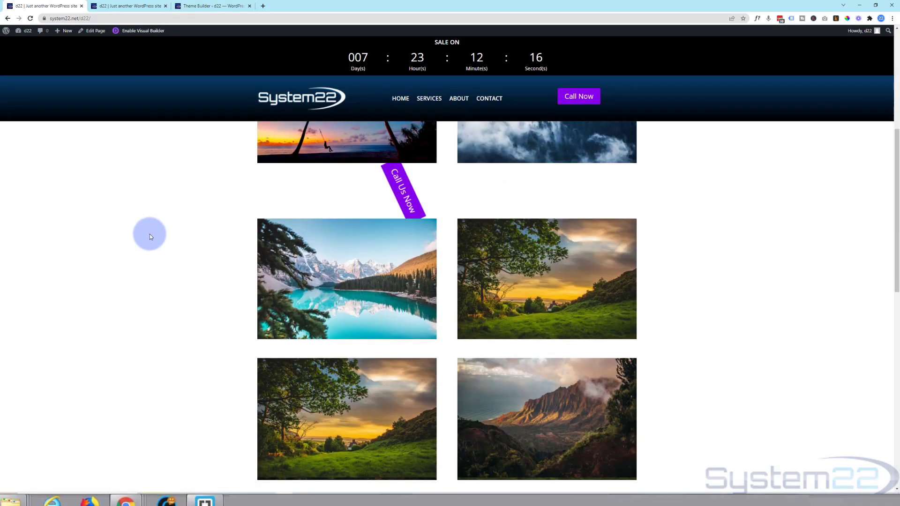
pyautogui.scroll(-7, 149, 234)
pyautogui.scroll(5, 148, 235)
pyautogui.scroll(10, 148, 237)
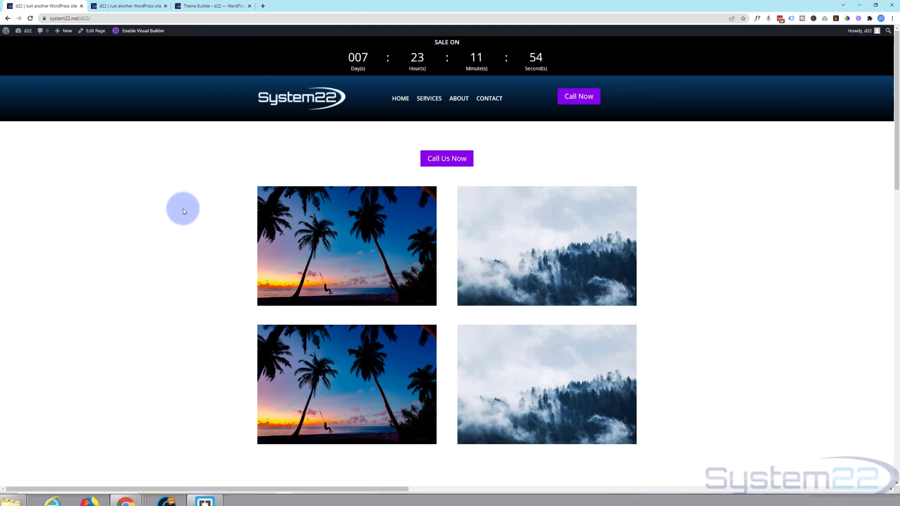
pyautogui.scroll(-8, 125, 223)
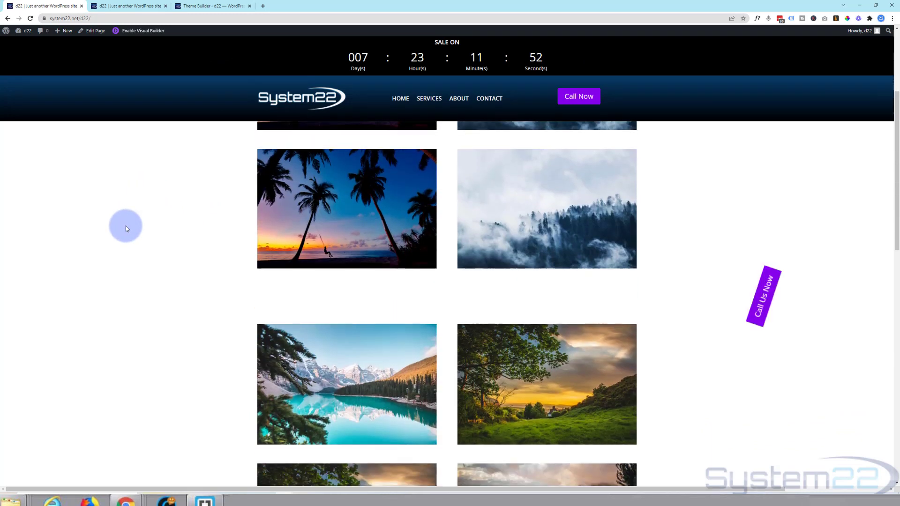
pyautogui.scroll(-8, 125, 230)
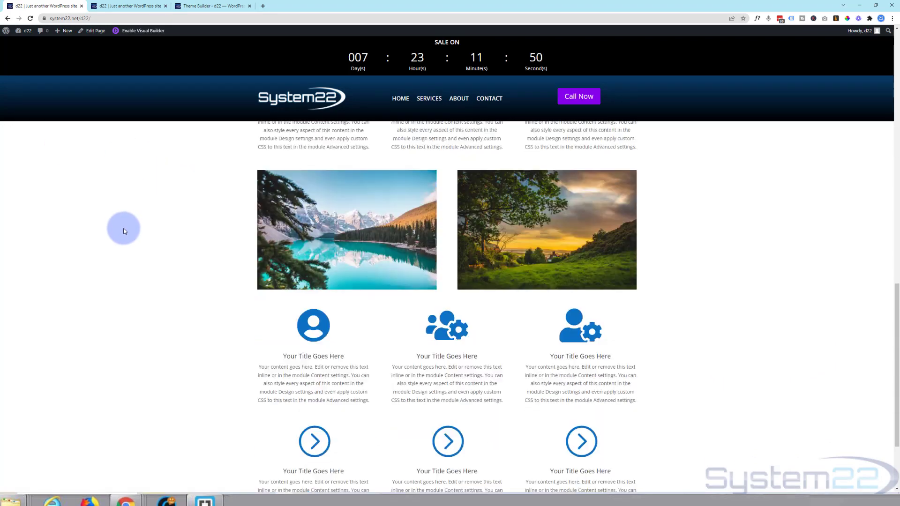
pyautogui.scroll(10, 122, 232)
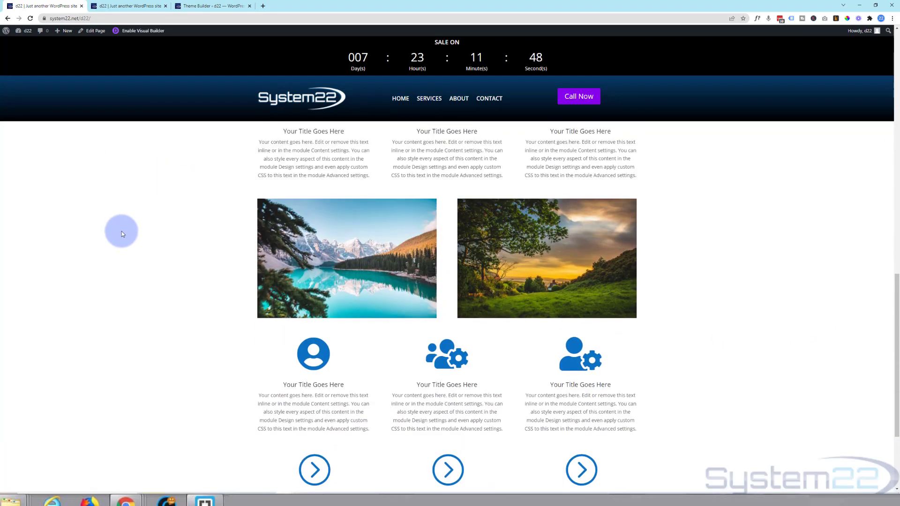
pyautogui.scroll(6, 122, 235)
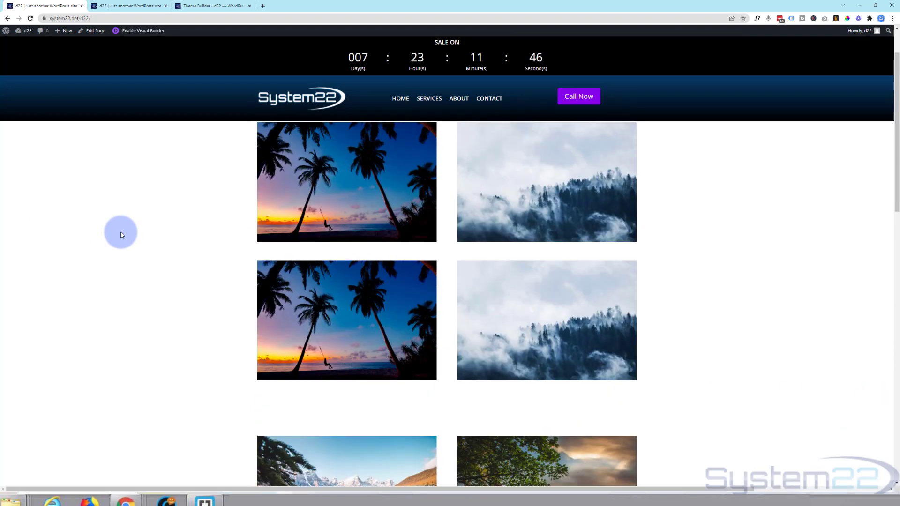